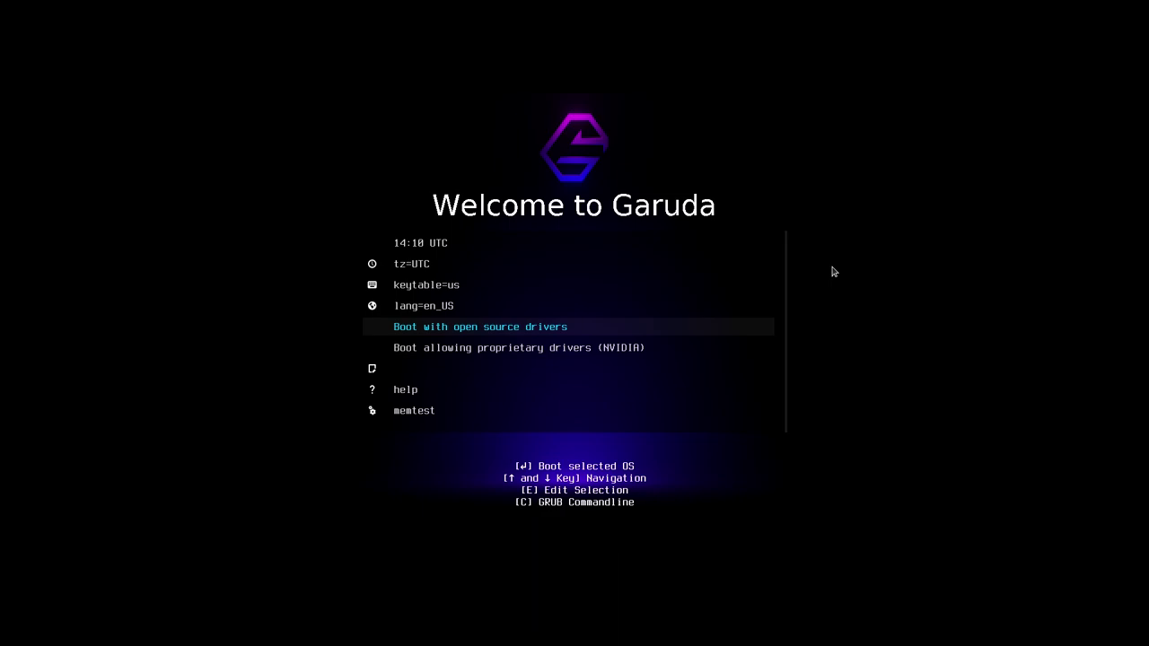
Step: Boot the Garuda live system with open source drivers
{"action": "key", "text": "Return"}
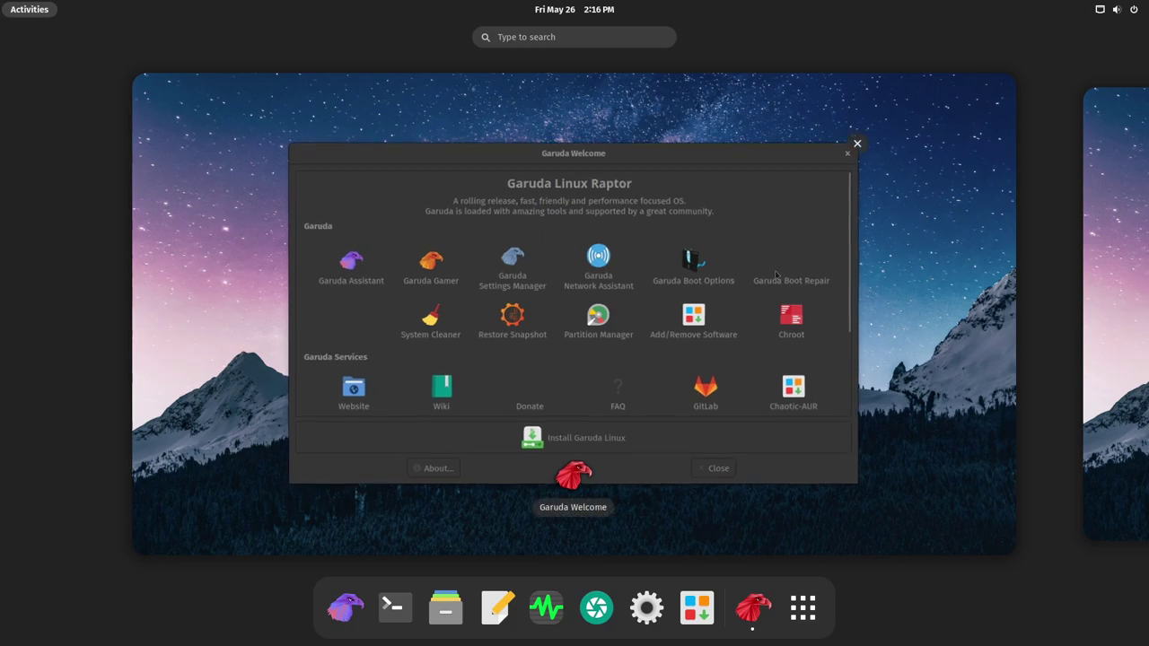
Step: Look through the workspaces in the activities overview and close the Garuda Welcome window
{"action": "scroll", "coordinate": [654, 414], "scroll_direction": "down", "scroll_amount": 1}
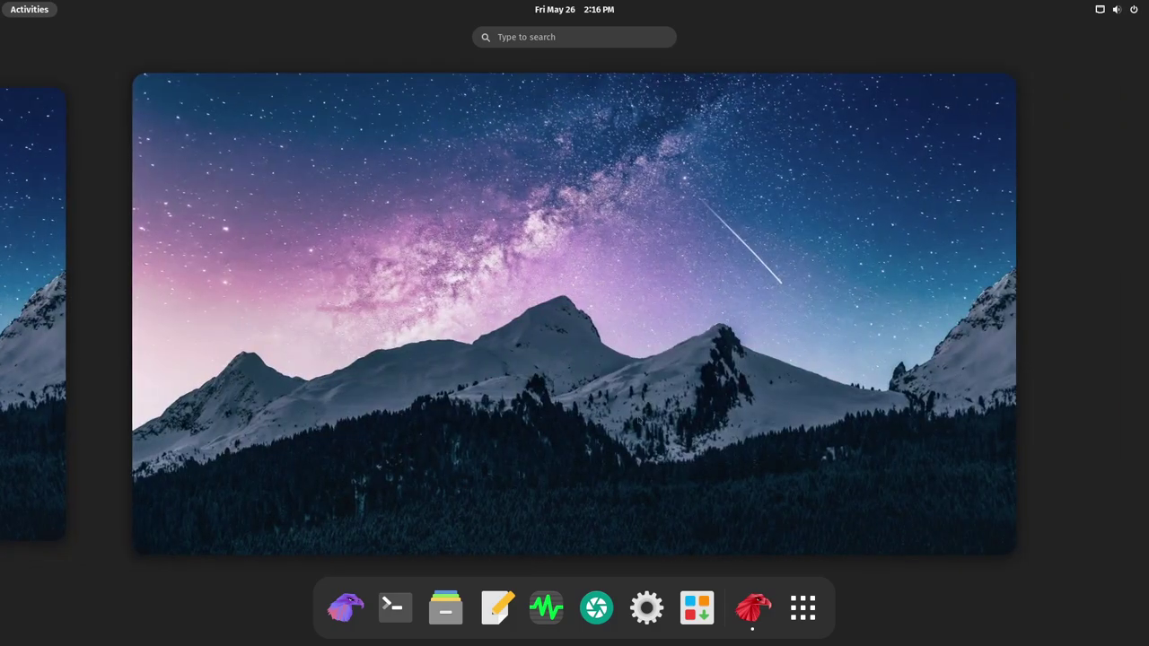
{"action": "scroll", "coordinate": [631, 403], "scroll_direction": "up", "scroll_amount": 1}
{"action": "scroll", "coordinate": [683, 293], "scroll_direction": "down", "scroll_amount": 1}
{"action": "scroll", "coordinate": [683, 294], "scroll_direction": "up", "scroll_amount": 1}
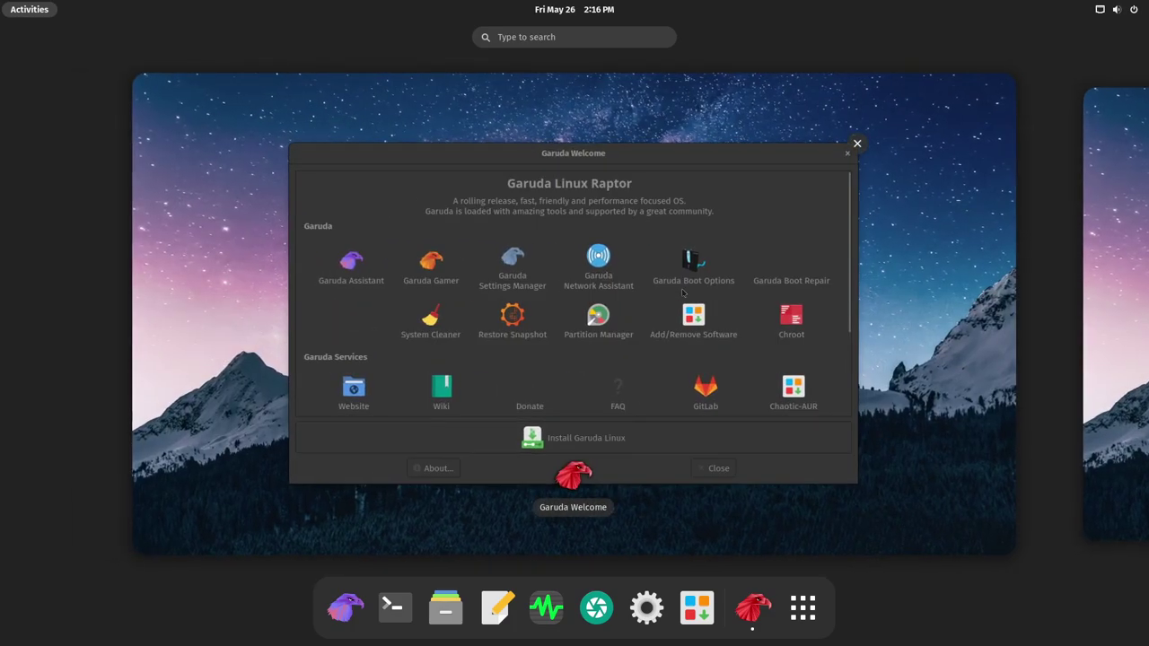
{"action": "scroll", "coordinate": [682, 294], "scroll_direction": "down", "scroll_amount": 1}
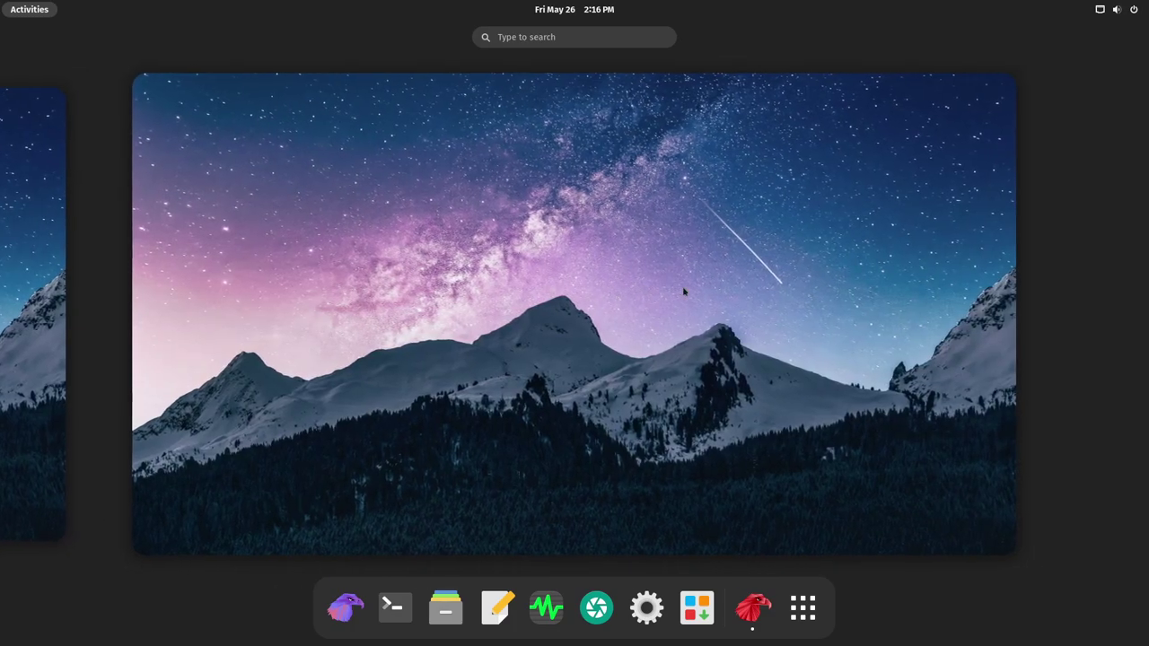
{"action": "scroll", "coordinate": [682, 294], "scroll_direction": "up", "scroll_amount": 1}
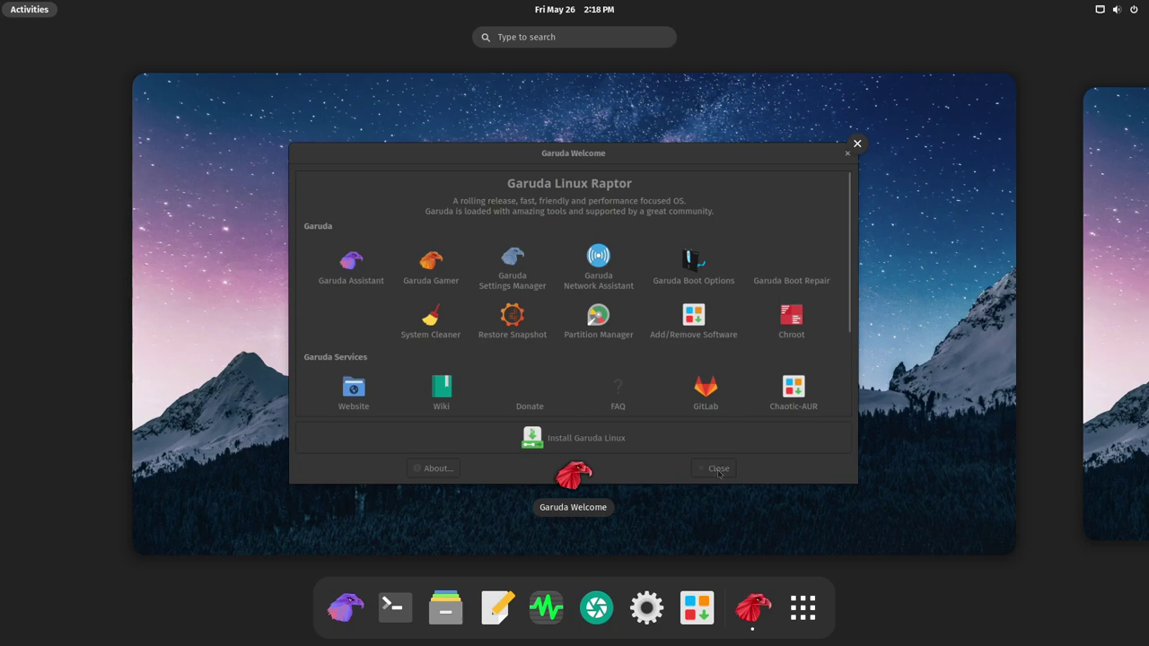
{"action": "left_click", "coordinate": [719, 473]}
{"action": "left_click", "coordinate": [721, 460]}
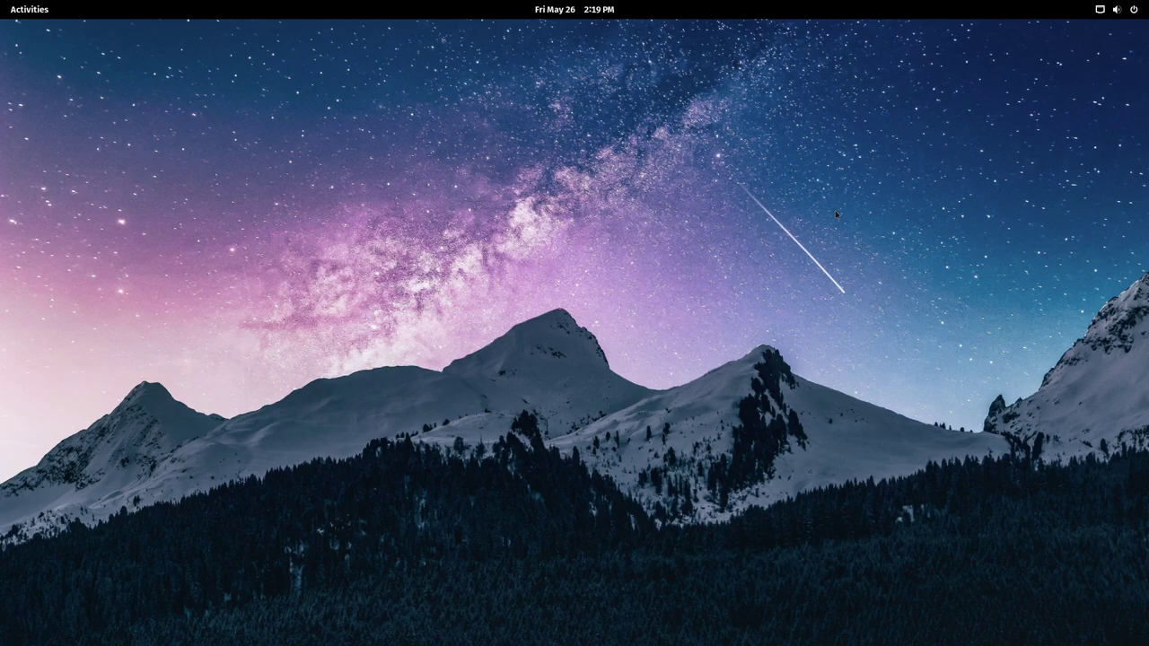
Step: Open the system settings on the About page and maximize the window
{"action": "left_click", "coordinate": [1135, 14]}
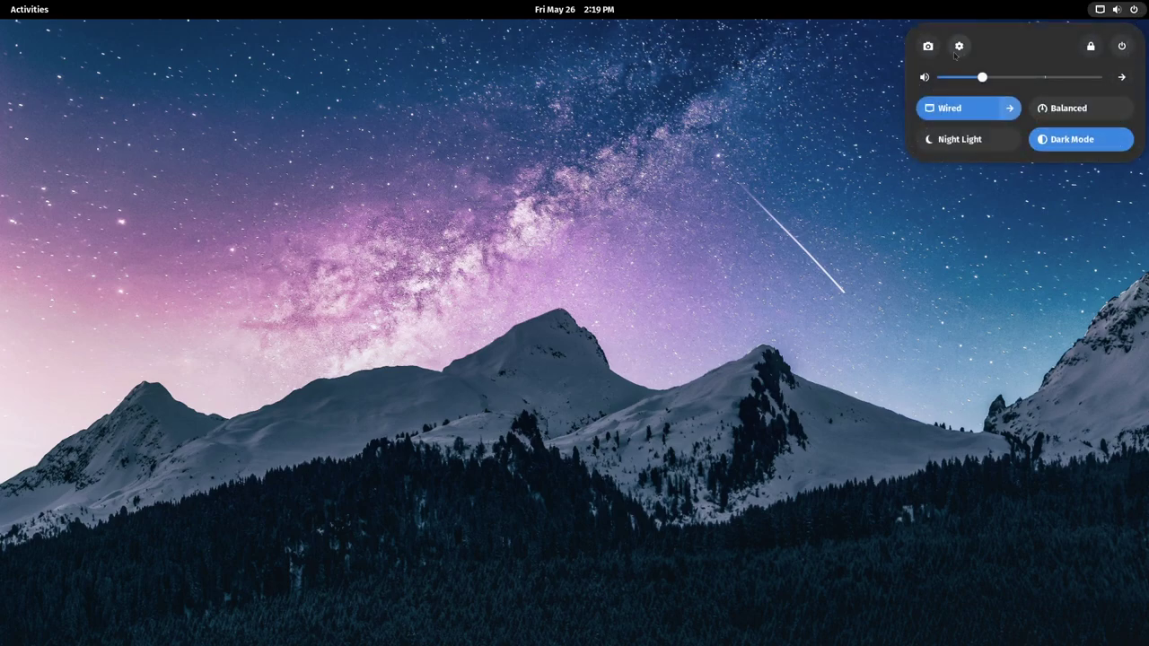
{"action": "left_click", "coordinate": [959, 46]}
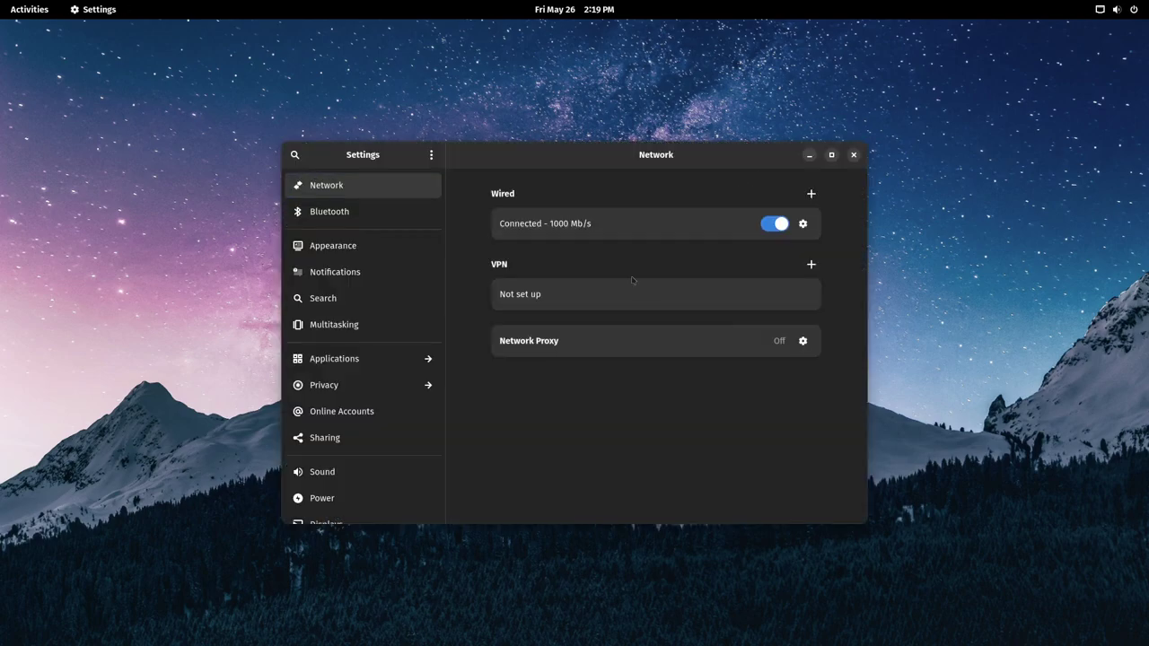
{"action": "left_click_drag", "start_coordinate": [666, 161], "coordinate": [660, 126]}
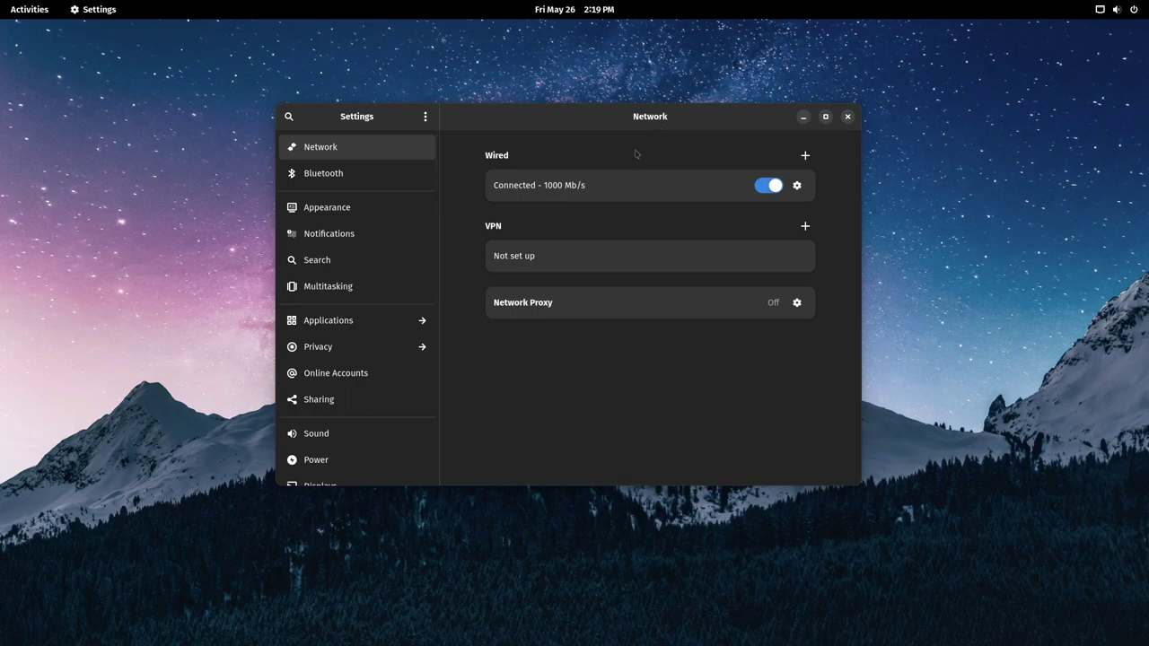
{"action": "scroll", "coordinate": [421, 261], "scroll_direction": "down", "scroll_amount": 2}
{"action": "scroll", "coordinate": [420, 261], "scroll_direction": "down", "scroll_amount": 5}
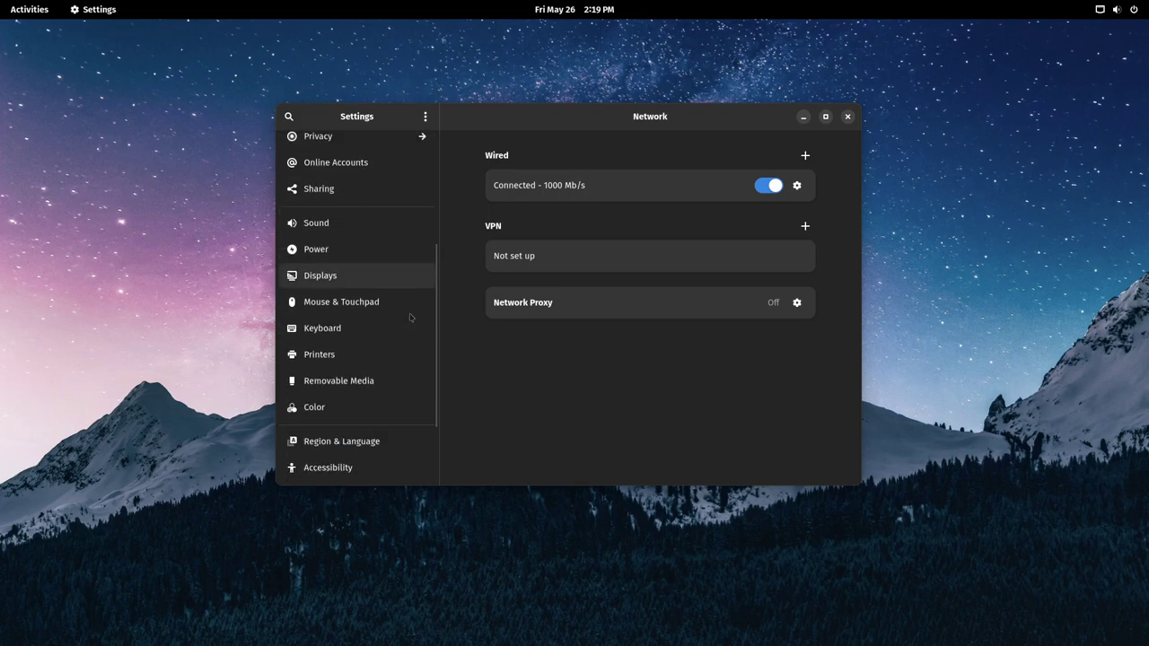
{"action": "scroll", "coordinate": [411, 317], "scroll_direction": "down", "scroll_amount": 3}
{"action": "left_click", "coordinate": [342, 473]}
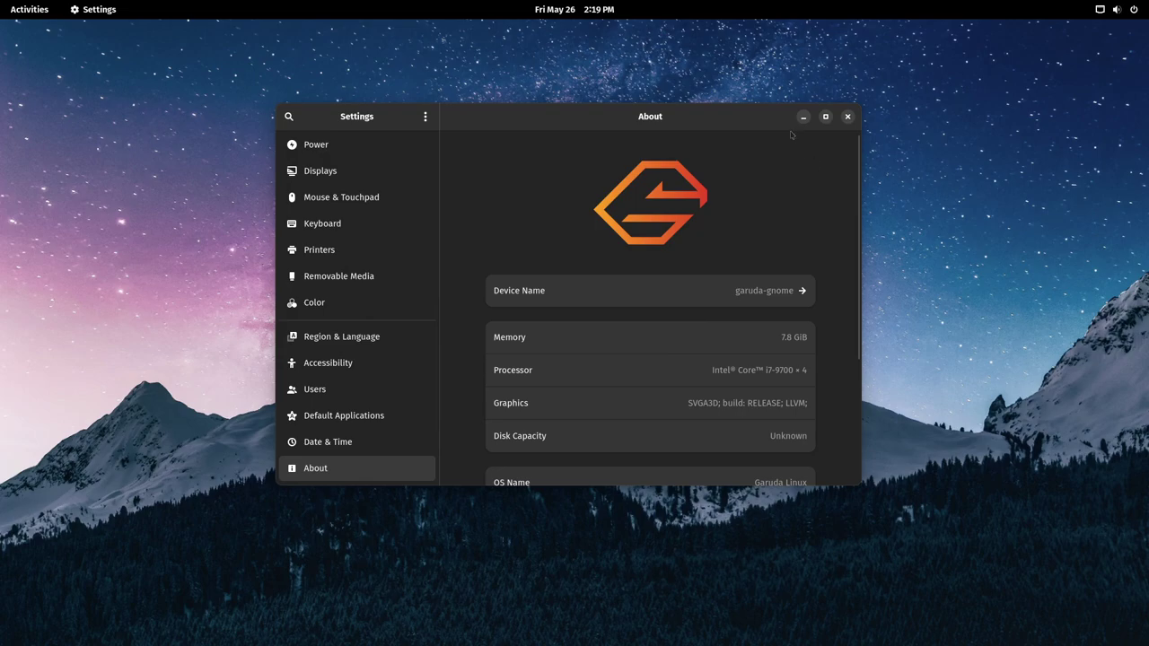
{"action": "double_click", "coordinate": [770, 126]}
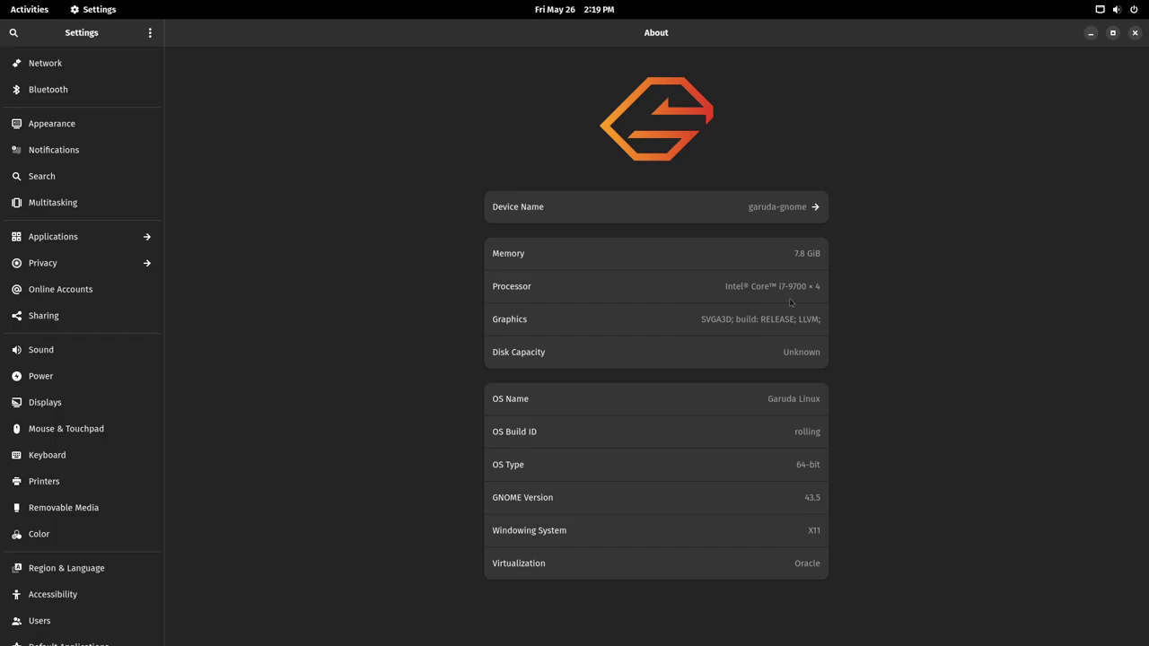
Step: Highlight the graphics device name on the About page and restore the settings window to its smaller size
{"action": "mouse_move", "coordinate": [701, 324]}
{"action": "left_mouse_down"}
{"action": "mouse_move", "coordinate": [812, 326]}
{"action": "mouse_move", "coordinate": [709, 319]}
{"action": "left_mouse_up"}
{"action": "double_click", "coordinate": [708, 319]}
{"action": "double_click", "coordinate": [961, 32]}
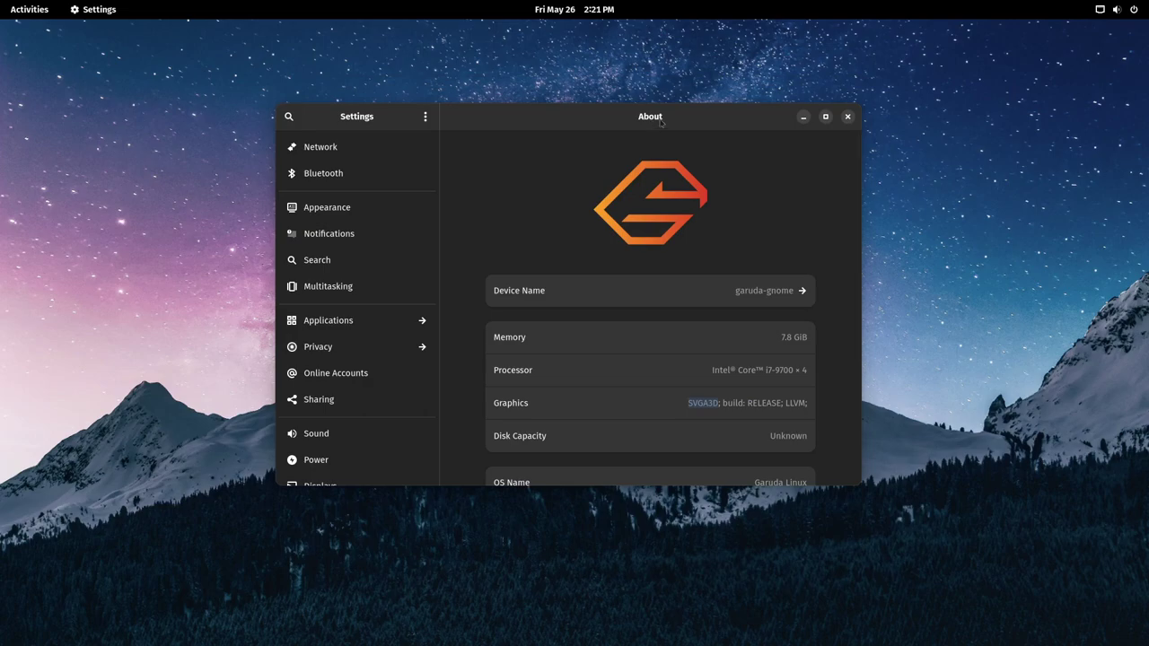
Step: Examine the desktop's system menu, calendar and notification area, and activities overview, ending with the Settings window at its smaller size
{"action": "left_click", "coordinate": [1134, 10]}
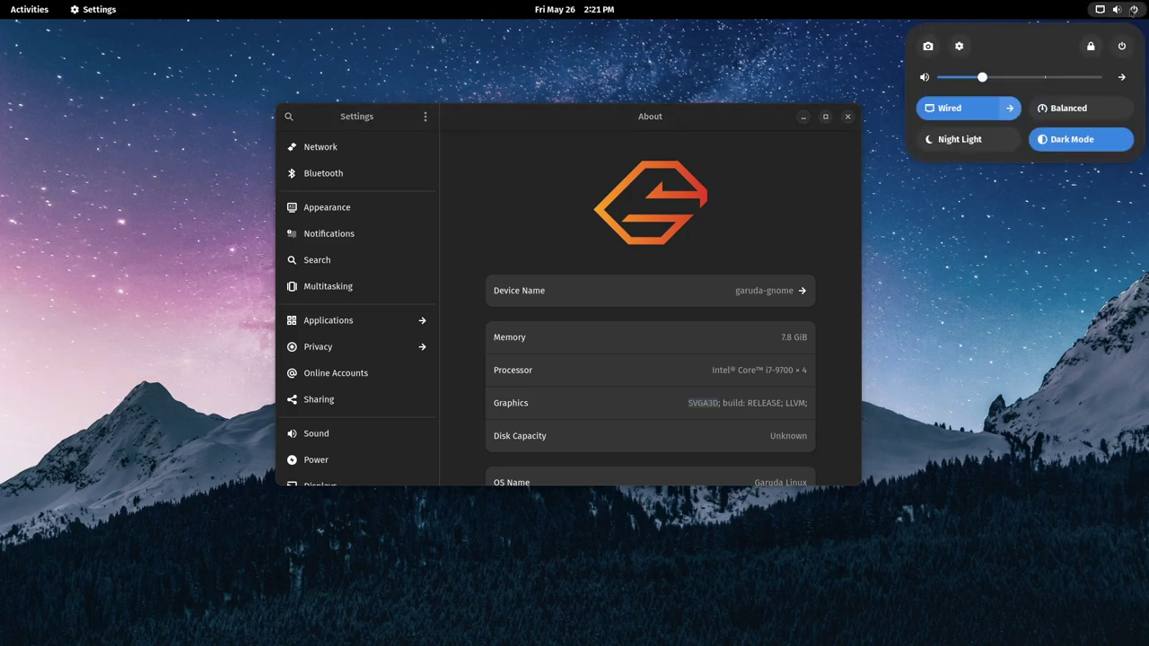
{"action": "left_click", "coordinate": [832, 119]}
{"action": "left_click", "coordinate": [608, 18]}
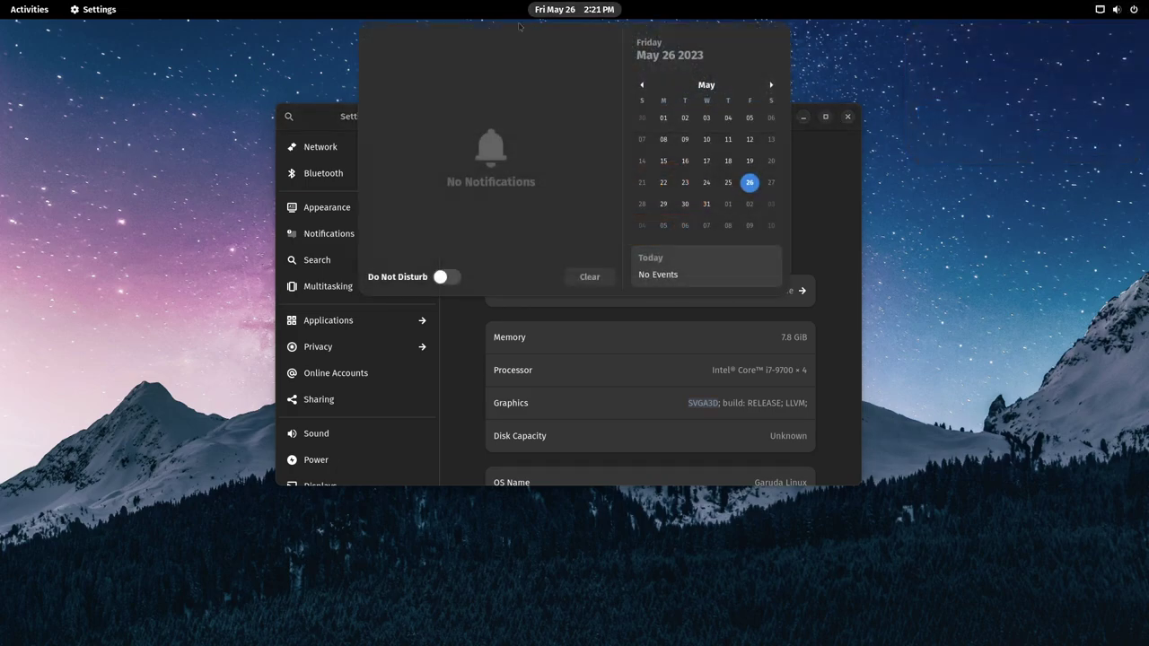
{"action": "left_click", "coordinate": [305, 124]}
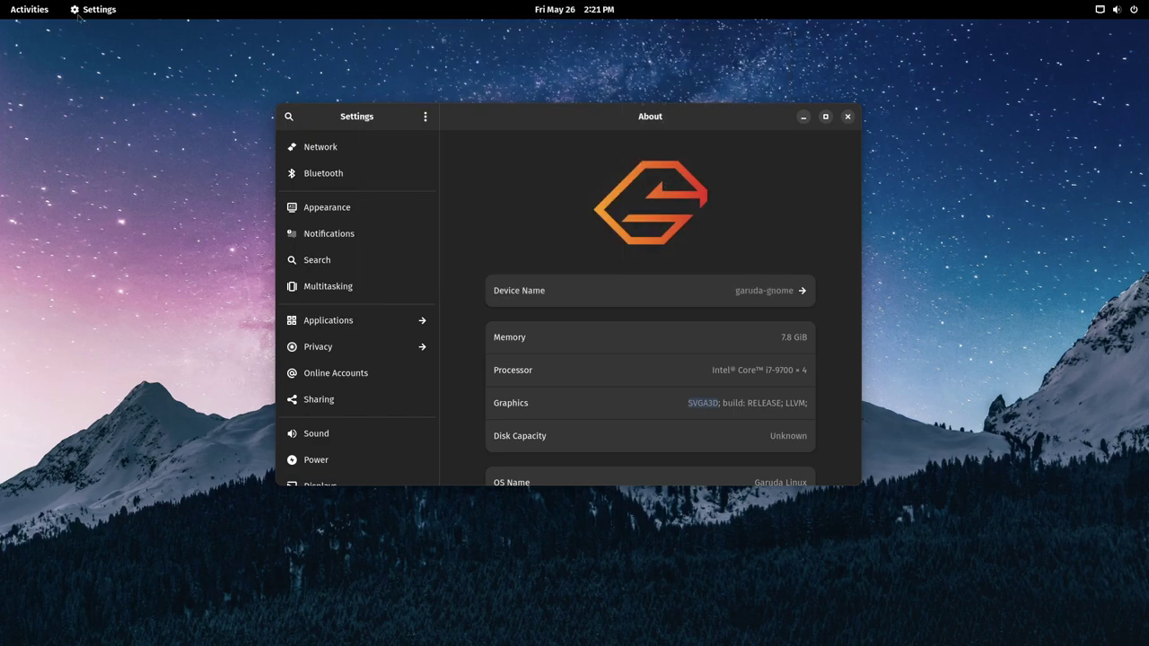
{"action": "left_click", "coordinate": [90, 9]}
{"action": "key", "text": "super"}
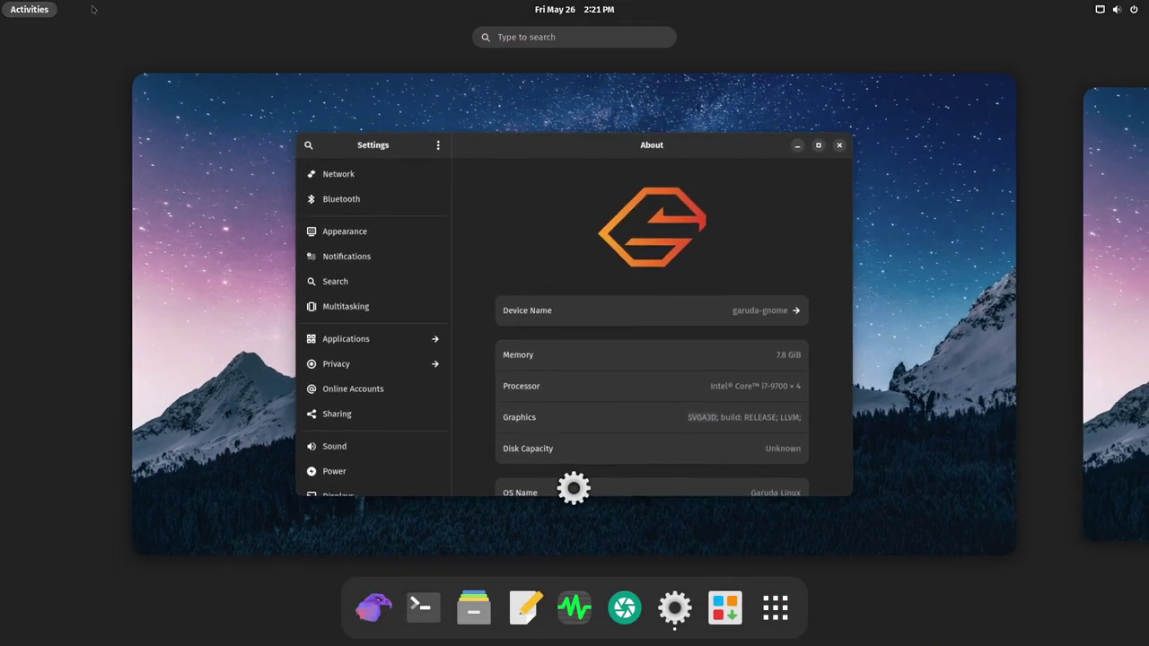
{"action": "left_click", "coordinate": [565, 144]}
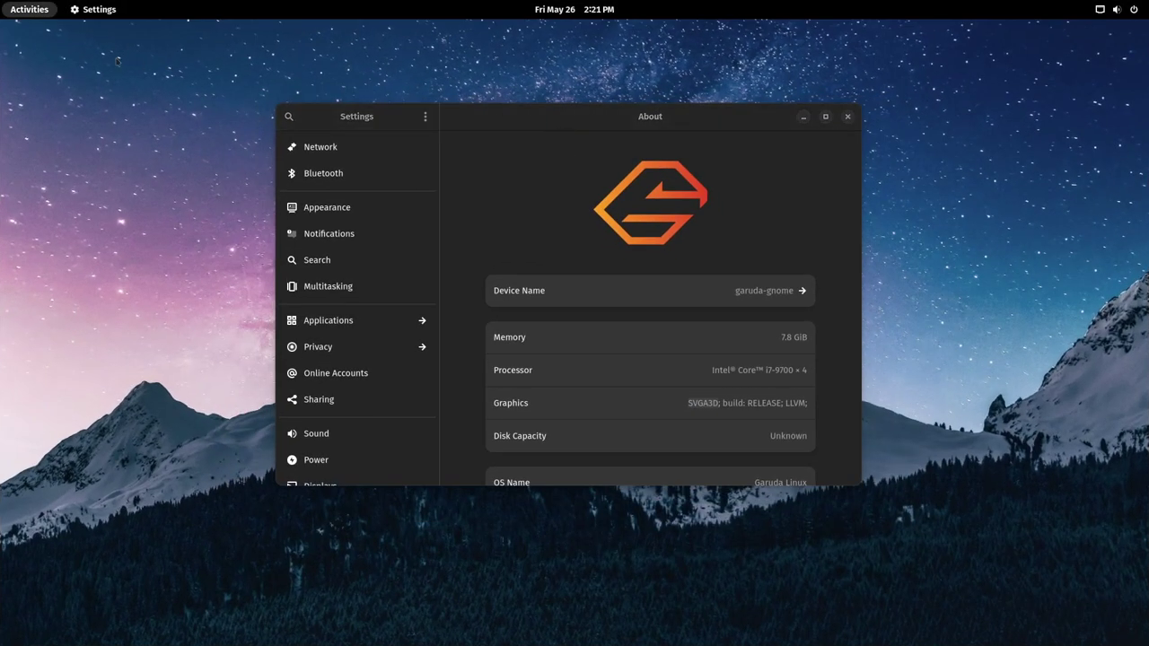
{"action": "left_click", "coordinate": [1116, 9]}
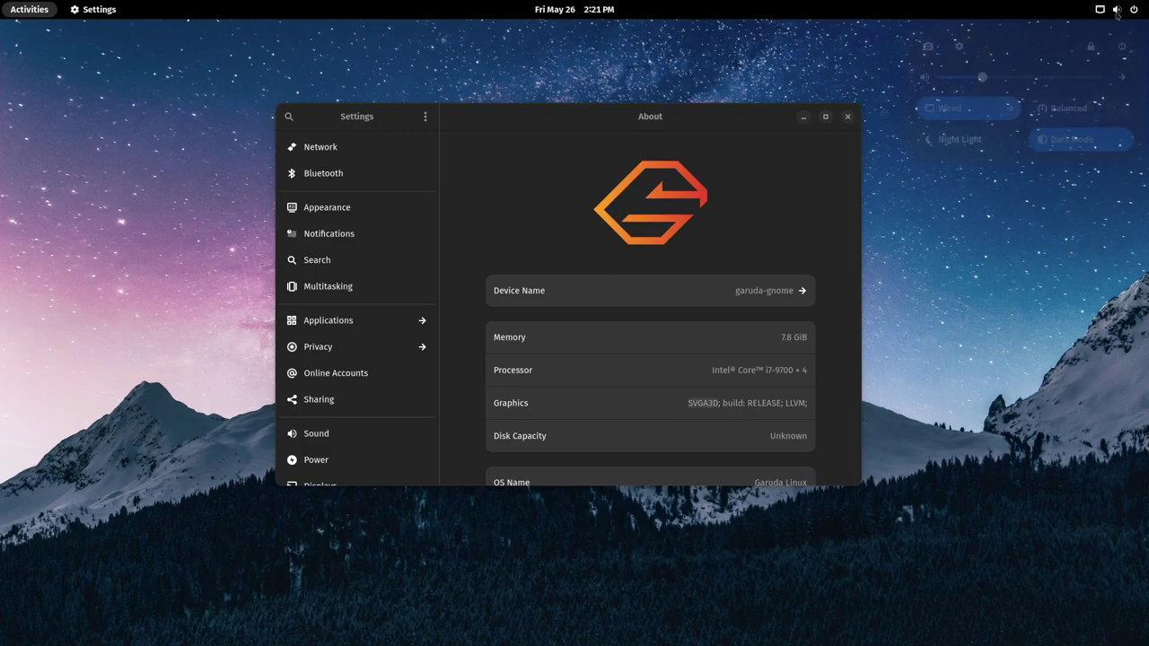
{"action": "left_click", "coordinate": [1024, 289]}
{"action": "double_click", "coordinate": [745, 121]}
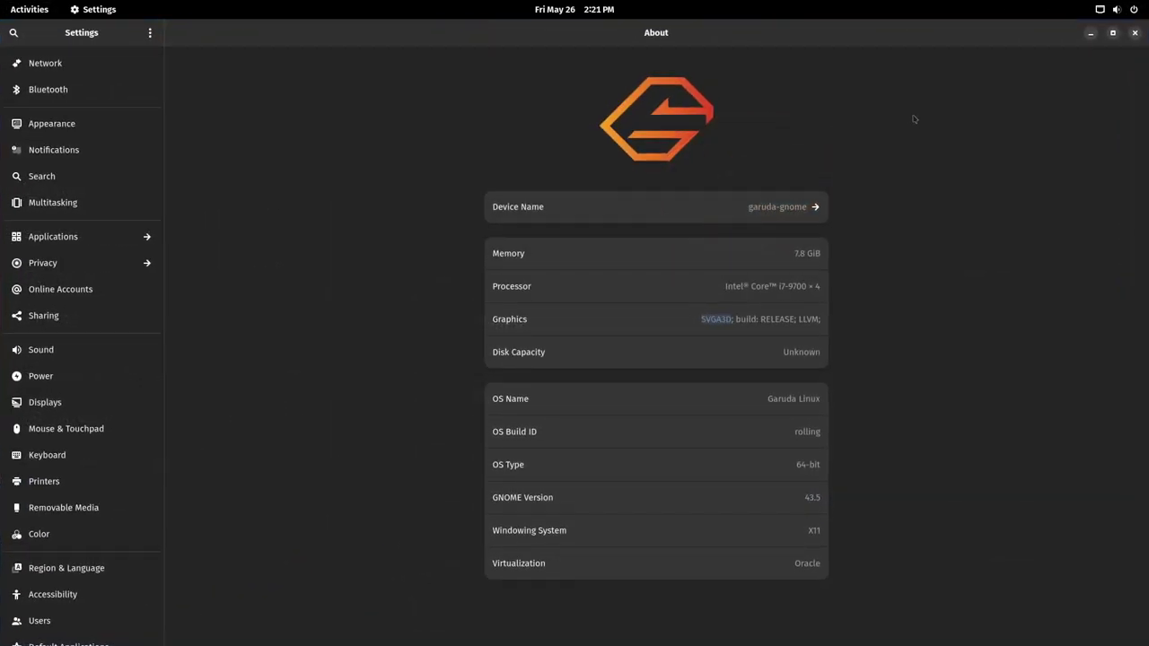
{"action": "double_click", "coordinate": [966, 38]}
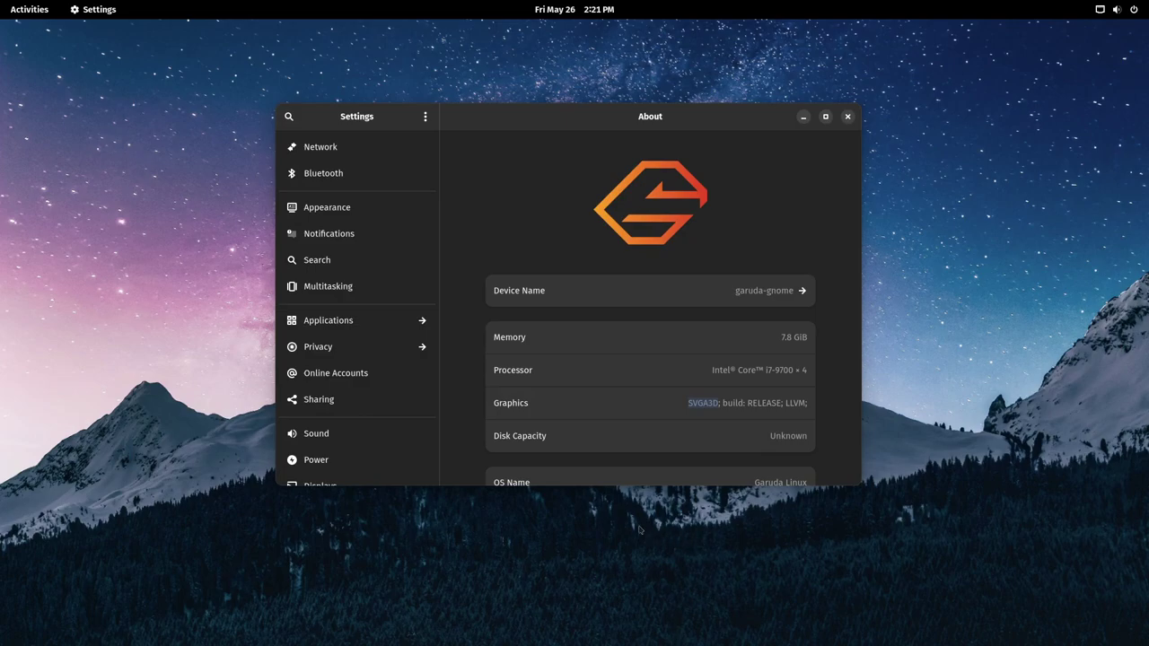
Step: Open a Terminal from the activities overview and maximize its window
{"action": "key", "text": "super"}
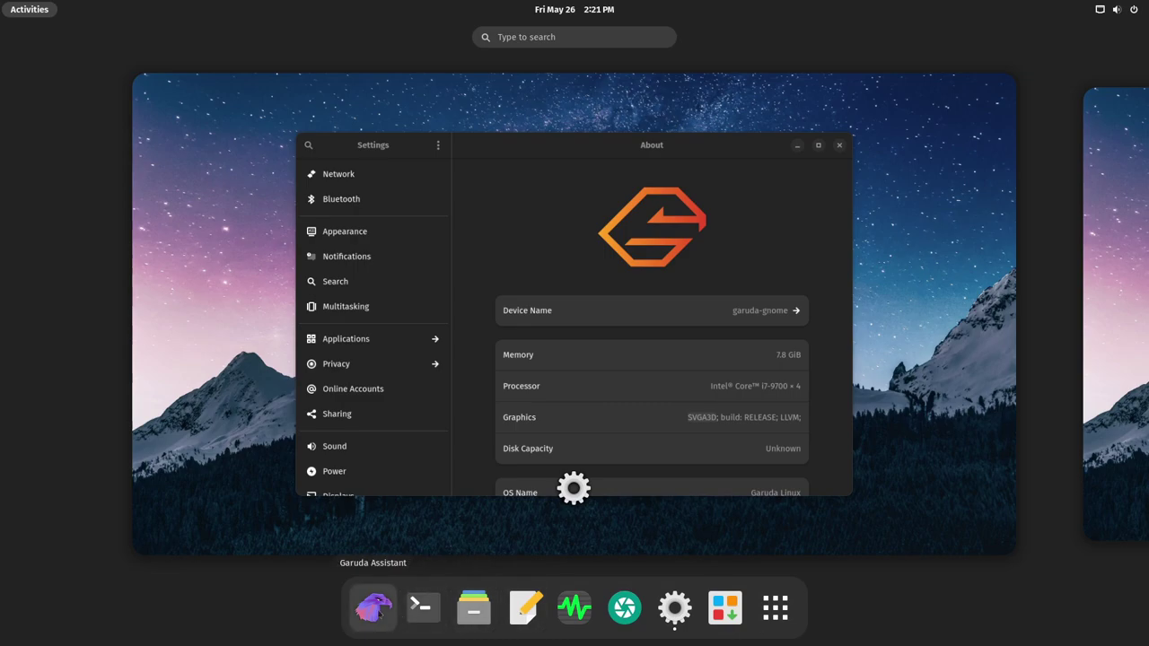
{"action": "left_click", "coordinate": [432, 614]}
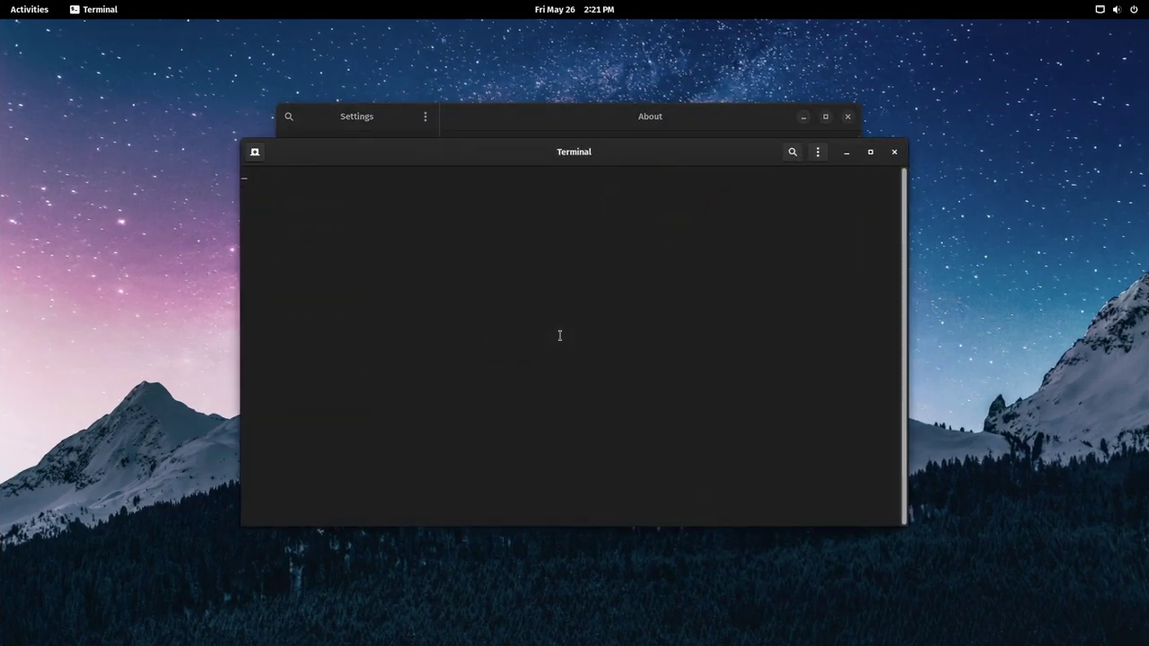
{"action": "double_click", "coordinate": [754, 154]}
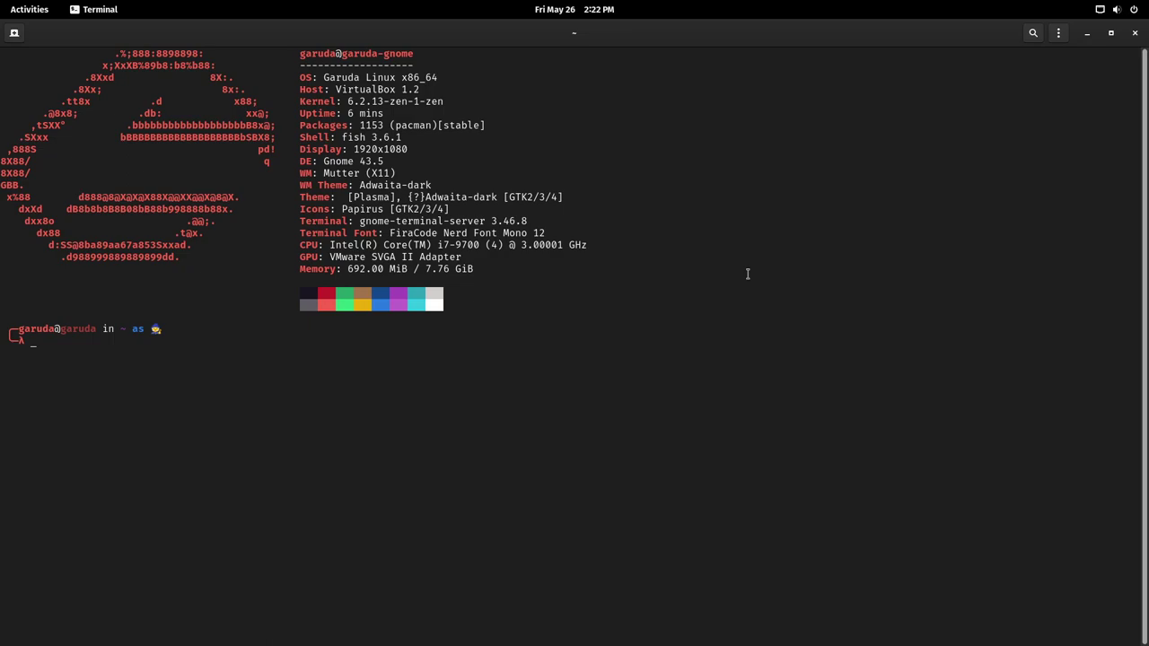
Step: Examine the theme entry in the system information and the shell prompt, leaving the command line empty
{"action": "double_click", "coordinate": [308, 198]}
{"action": "left_click", "coordinate": [47, 345]}
{"action": "triple_click", "coordinate": [47, 345]}
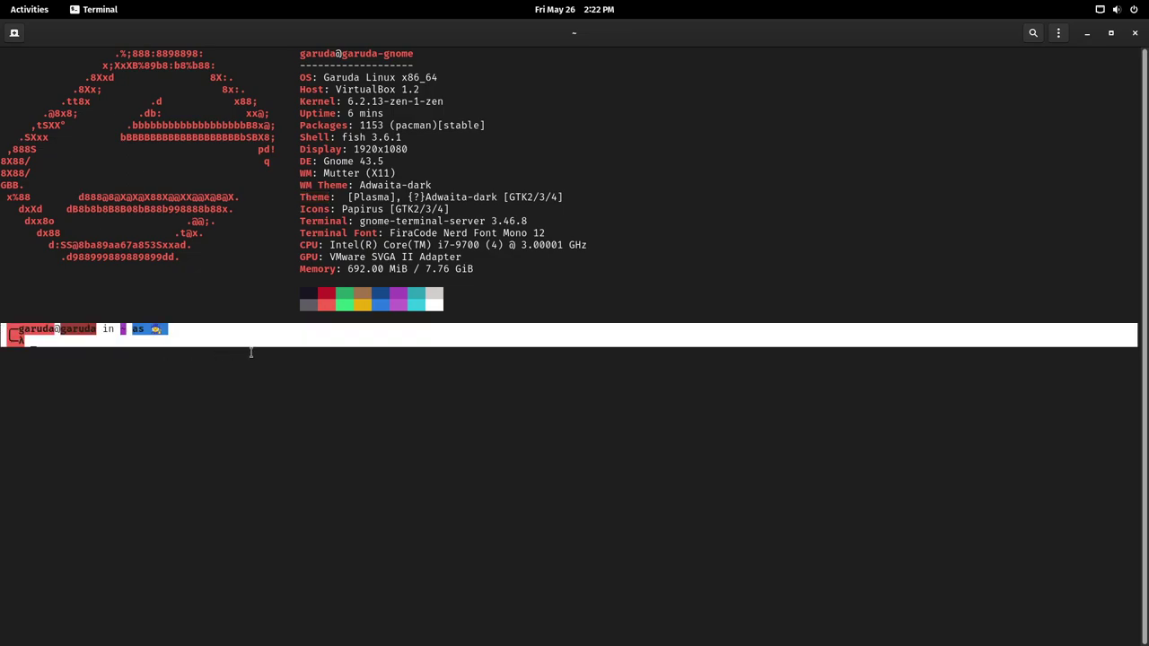
{"action": "left_click", "coordinate": [261, 400]}
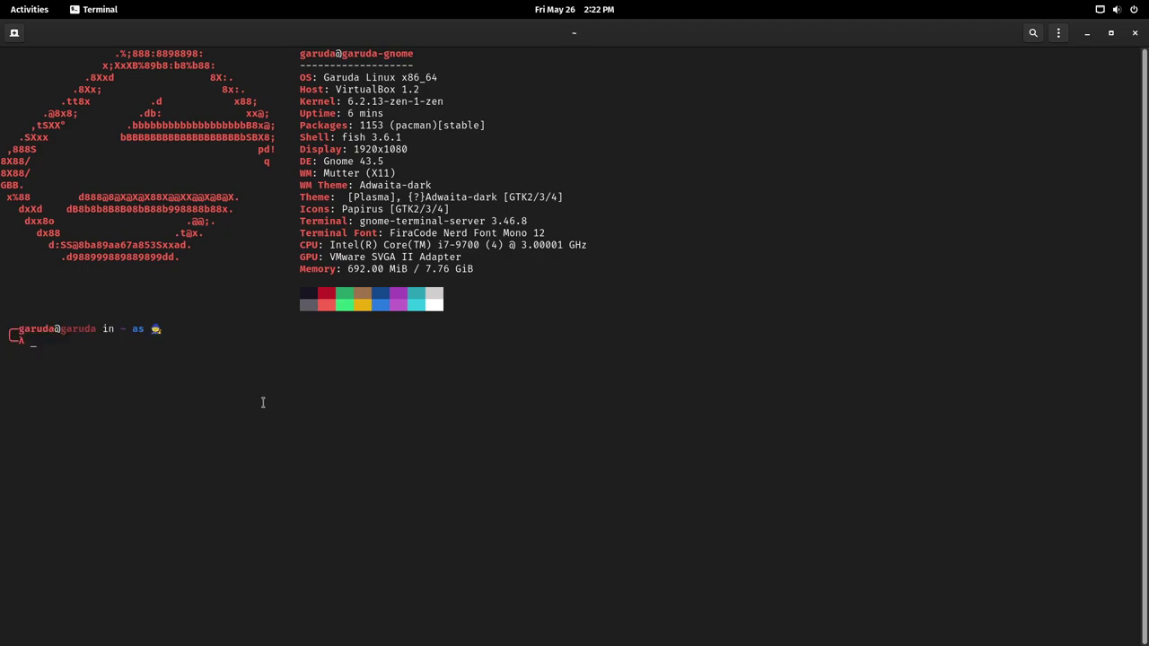
{"action": "type", "text": "STA"}
{"action": "key", "text": "BackSpace"}
{"action": "key", "text": "BackSpace"}
{"action": "key", "text": "BackSpace"}
{"action": "left_click_drag", "start_coordinate": [36, 344], "coordinate": [2, 332]}
{"action": "left_click", "coordinate": [103, 381]}
Step: Examine the icon theme and terminal font entries in the system information, including the font name and size
{"action": "left_click_drag", "start_coordinate": [282, 208], "coordinate": [420, 209]}
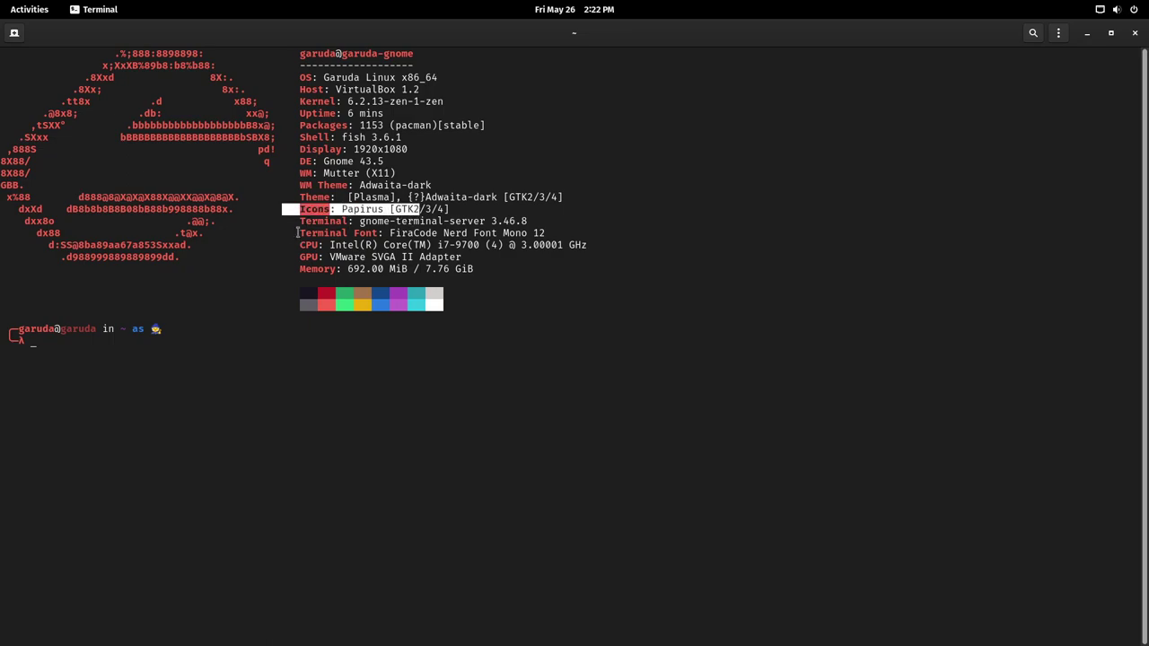
{"action": "left_click", "coordinate": [299, 238]}
{"action": "double_click", "coordinate": [406, 237]}
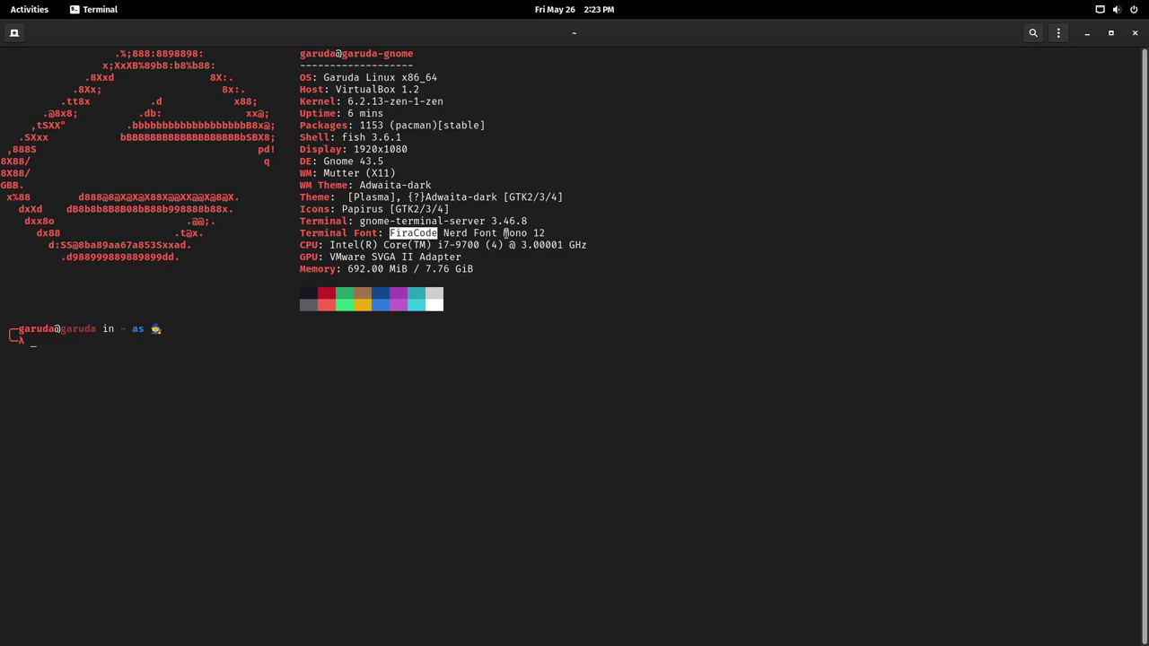
{"action": "left_click_drag", "start_coordinate": [566, 233], "coordinate": [334, 234]}
{"action": "left_click", "coordinate": [552, 260]}
{"action": "double_click", "coordinate": [539, 233]}
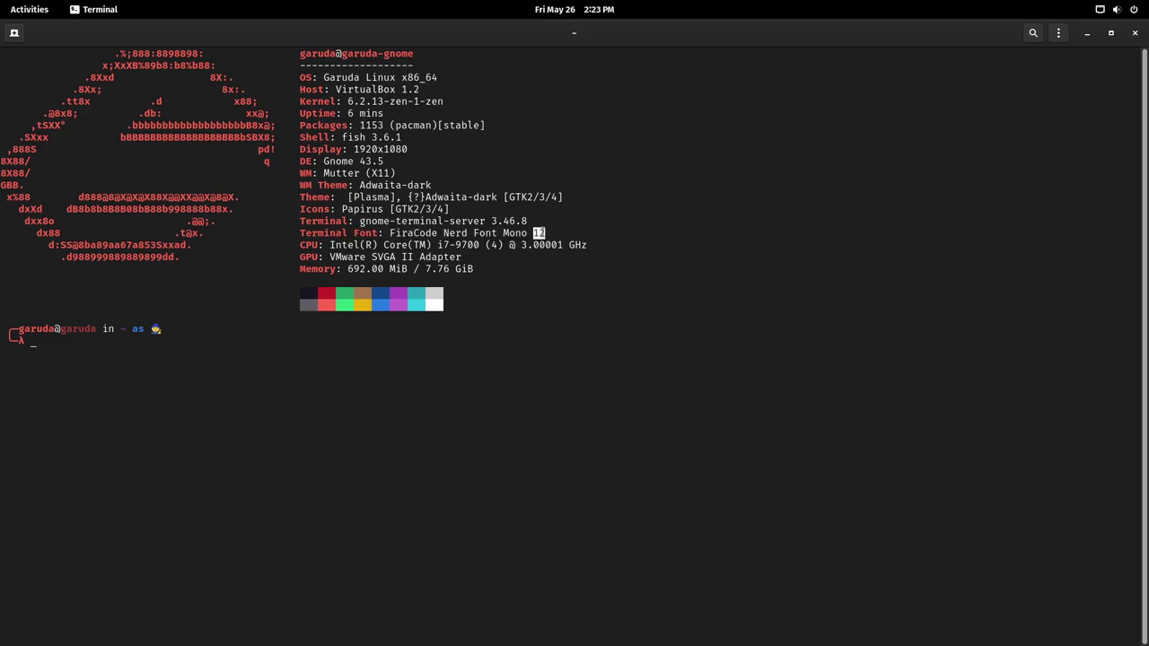
{"action": "left_click", "coordinate": [544, 233]}
{"action": "double_click", "coordinate": [415, 235]}
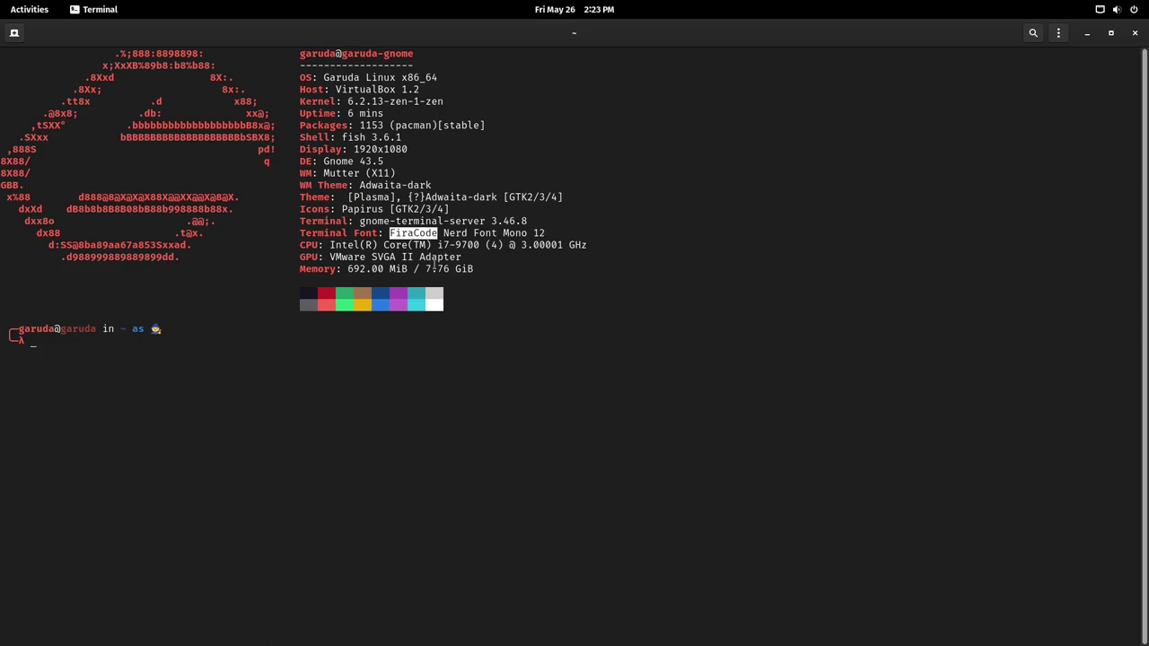
Step: Examine the whole system information output, especially its window manager, desktop environment, display and shell entries
{"action": "left_click_drag", "start_coordinate": [490, 268], "coordinate": [160, 66]}
{"action": "left_click", "coordinate": [405, 160]}
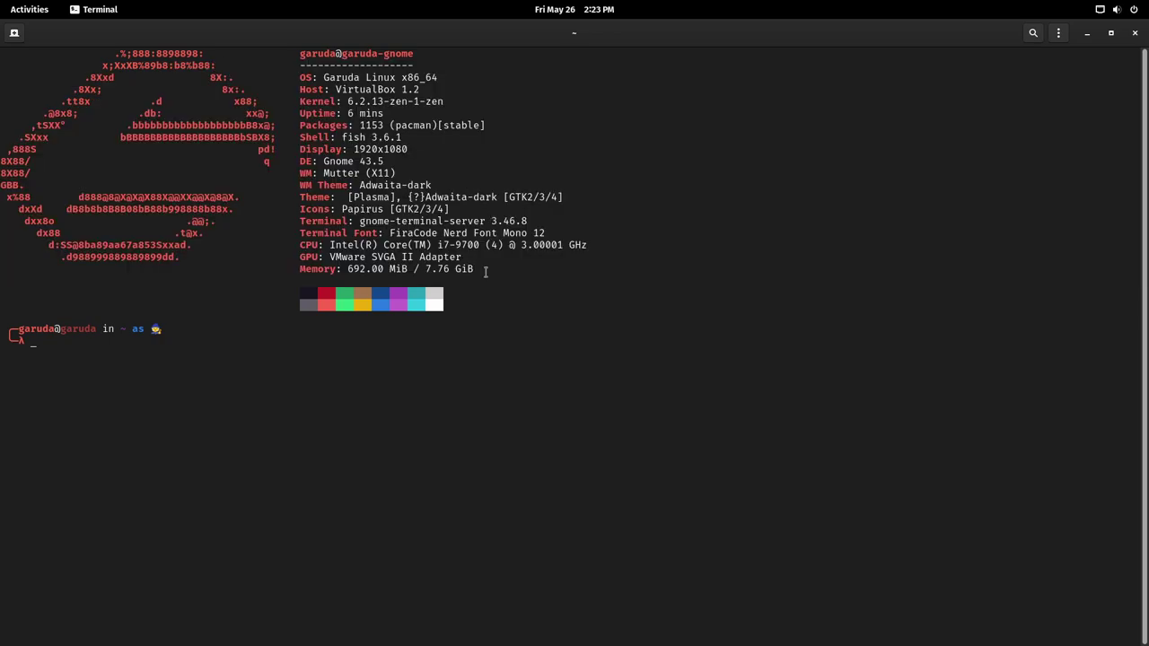
{"action": "left_click_drag", "start_coordinate": [490, 268], "coordinate": [40, 54]}
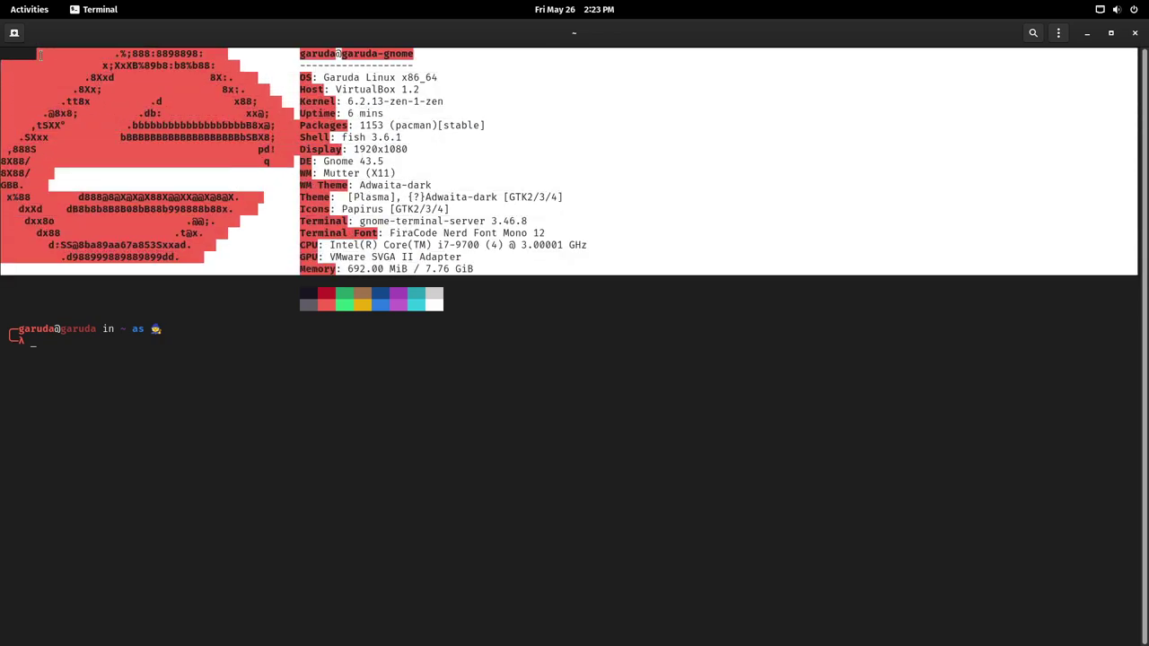
{"action": "left_click", "coordinate": [435, 176]}
{"action": "double_click", "coordinate": [349, 172]}
{"action": "double_click", "coordinate": [339, 161]}
{"action": "double_click", "coordinate": [306, 173]}
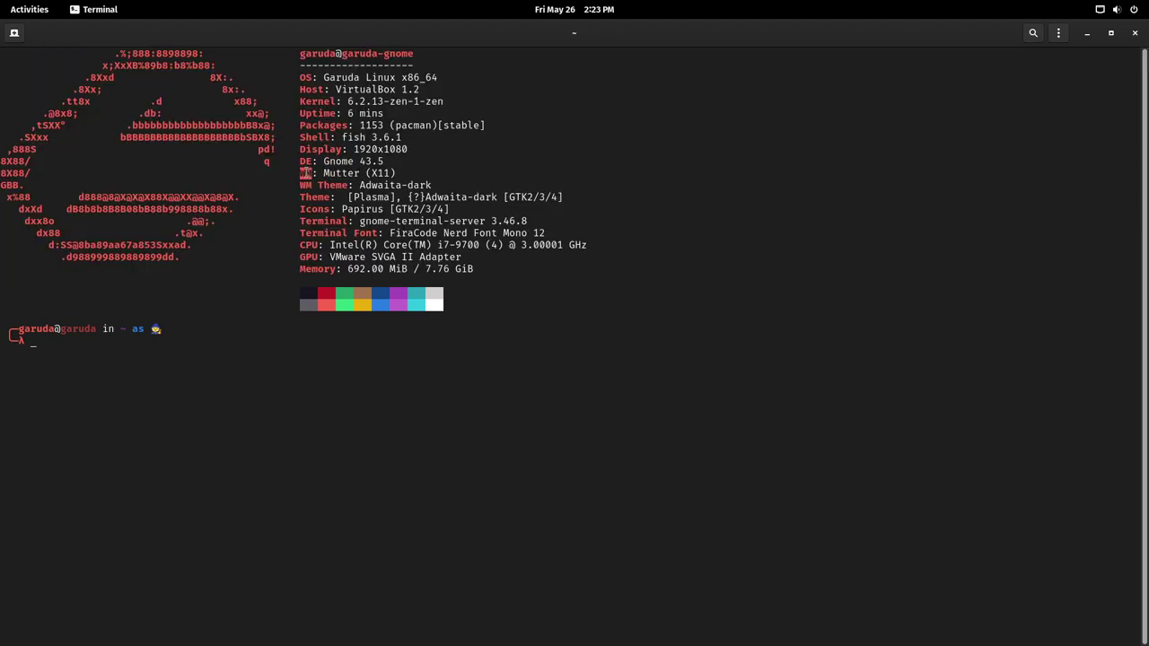
{"action": "double_click", "coordinate": [342, 173]}
{"action": "double_click", "coordinate": [371, 160]}
{"action": "double_click", "coordinate": [312, 151]}
{"action": "double_click", "coordinate": [325, 138]}
Step: Browse the shell's completion suggestions for commands starting with ls
{"action": "left_click", "coordinate": [598, 336]}
{"action": "type", "text": "ls"}
{"action": "key", "text": "BackSpace"}
{"action": "key", "text": "Tab"}
{"action": "type", "text": "s"}
{"action": "key", "text": "Tab"}
{"action": "key", "text": "BackSpace"}
{"action": "key", "text": "BackSpace"}
{"action": "type", "text": "ls"}
{"action": "key", "text": "Tab"}
{"action": "key", "text": "Tab"}
{"action": "key", "text": "Tab"}
{"action": "key", "text": "Down"}
{"action": "key", "text": "Down"}
{"action": "key", "text": "Right"}
{"action": "key", "text": "Right"}
{"action": "key", "text": "Up"}
{"action": "key", "text": "Up"}
{"action": "key", "text": "shift+Tab"}
{"action": "key", "text": "shift+Tab"}
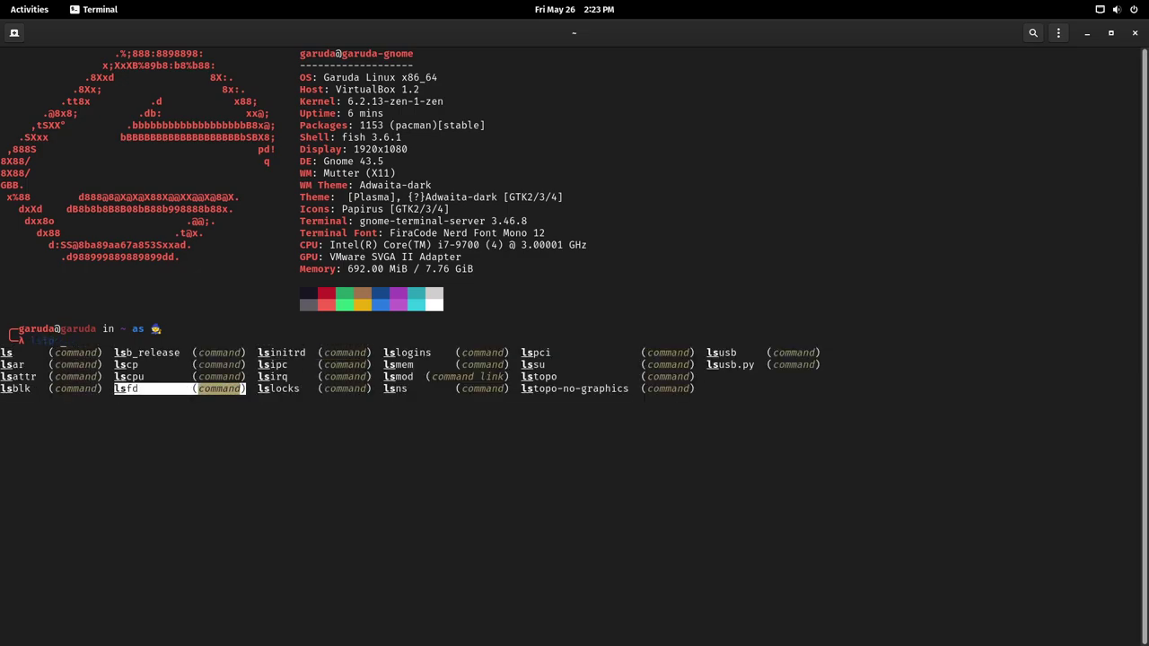
Step: Clear the suggested command and list the home directory with ls
{"action": "key", "text": "BackSpace"}
{"action": "key", "text": "BackSpace"}
{"action": "key", "text": "BackSpace"}
{"action": "key", "text": "BackSpace"}
{"action": "type", "text": "ls"}
{"action": "key", "text": "Return"}
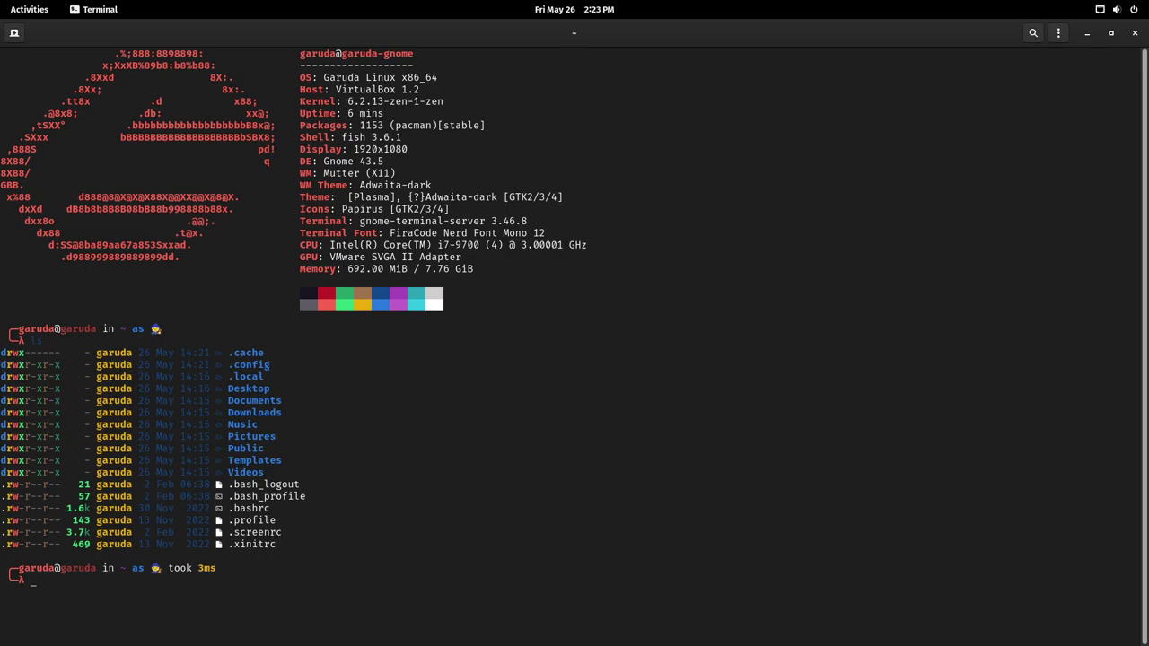
Step: Try to run the axe command and decline updating the package file database
{"action": "type", "text": "axe"}
{"action": "key", "text": "Tab"}
{"action": "key", "text": "Return"}
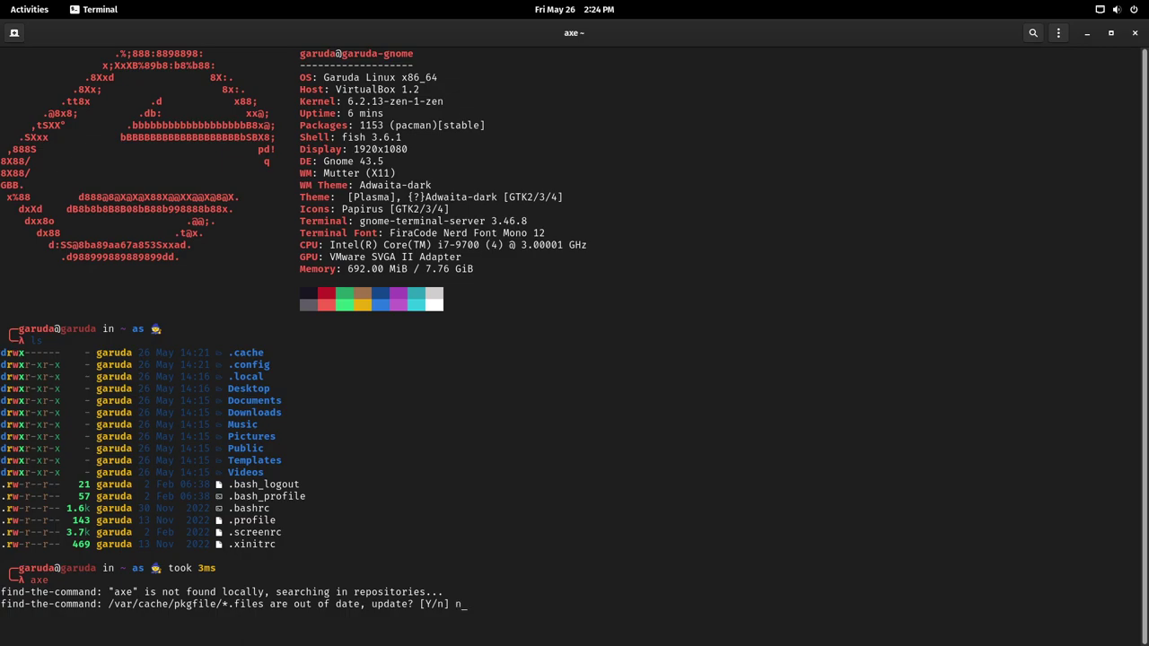
{"action": "type", "text": "n"}
{"action": "key", "text": "Return"}
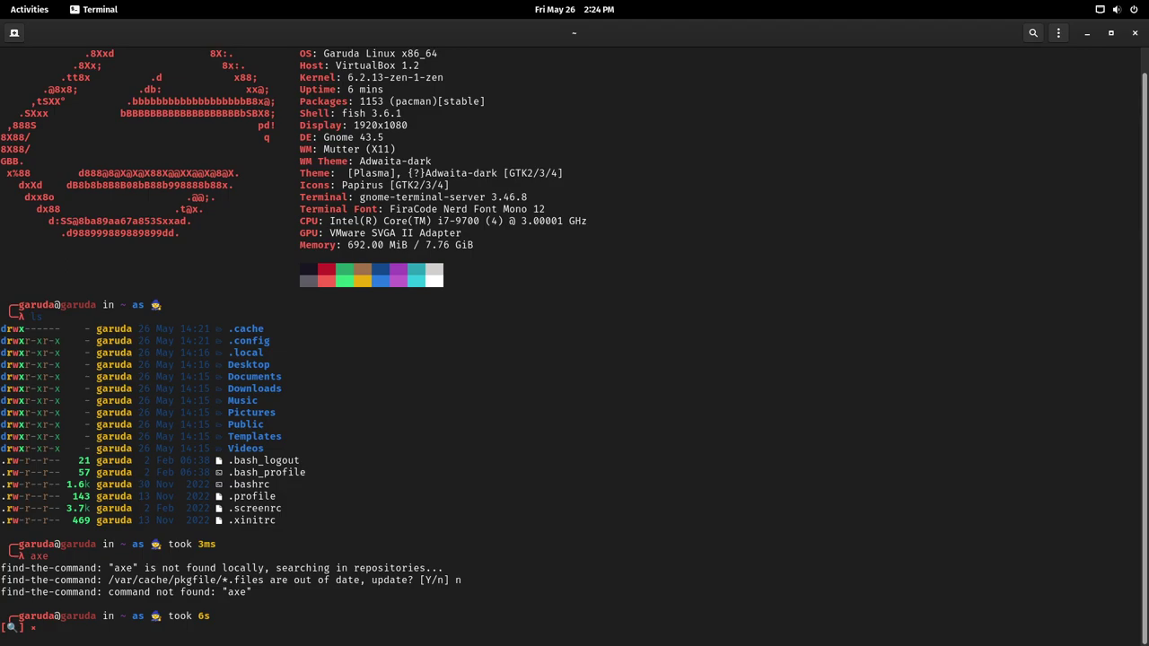
Step: List the home directory with exa and in long format with exa -l, declining any package file database update
{"action": "type", "text": "exa"}
{"action": "key", "text": "Return"}
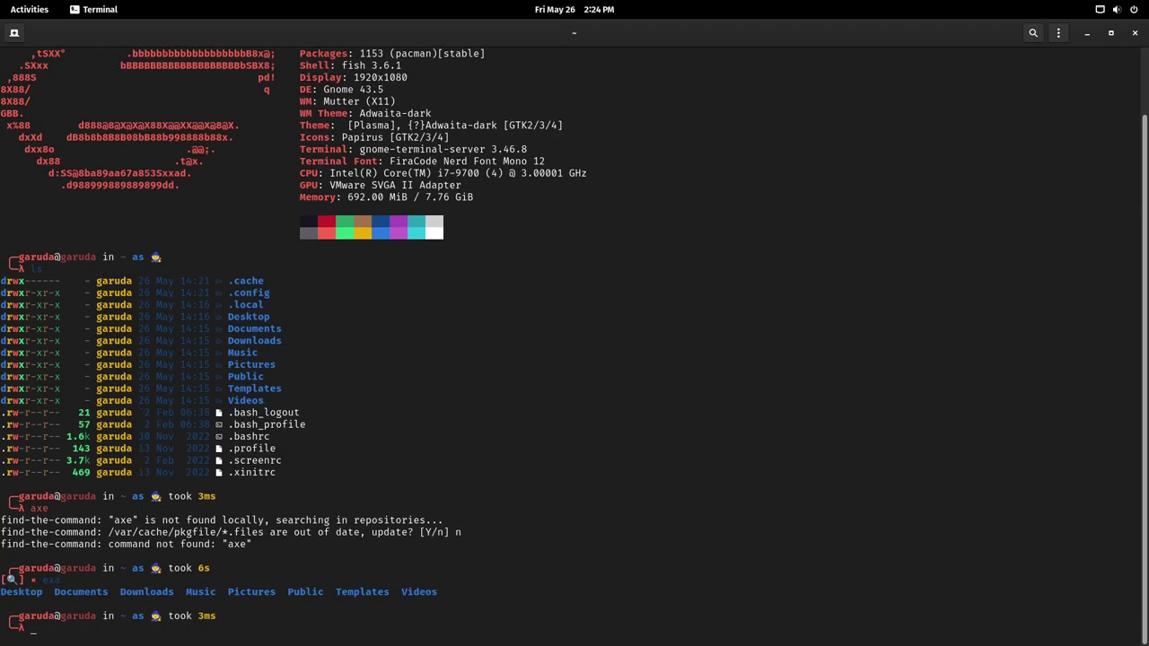
{"action": "type", "text": "exa-l"}
{"action": "key", "text": "Return"}
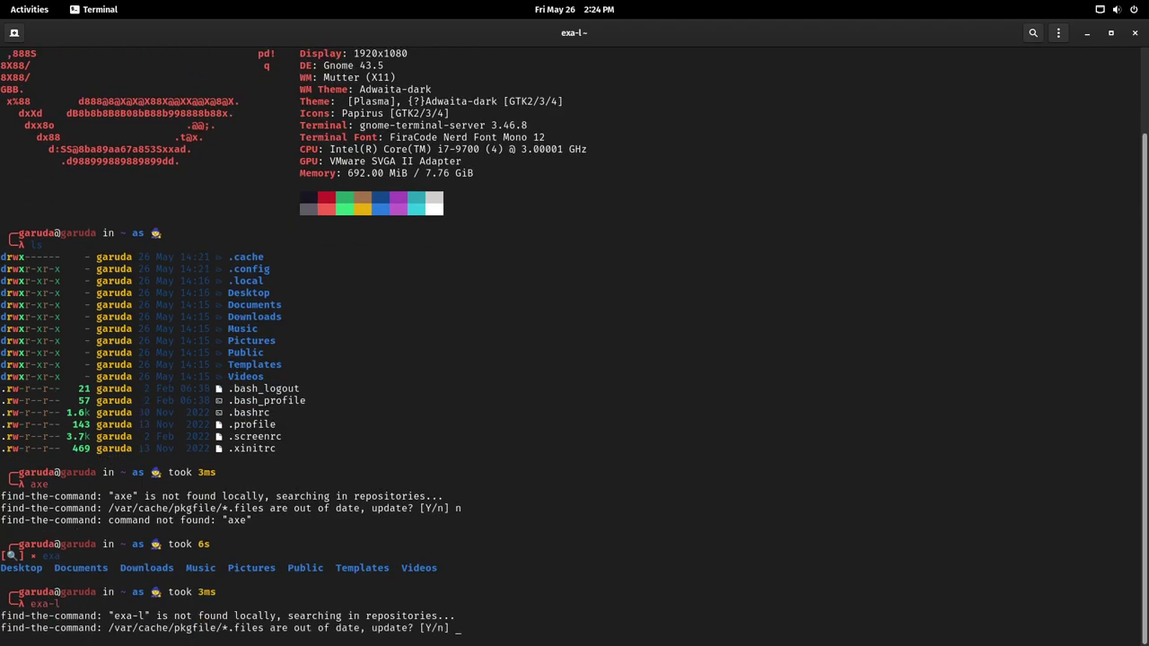
{"action": "type", "text": "n"}
{"action": "key", "text": "Return"}
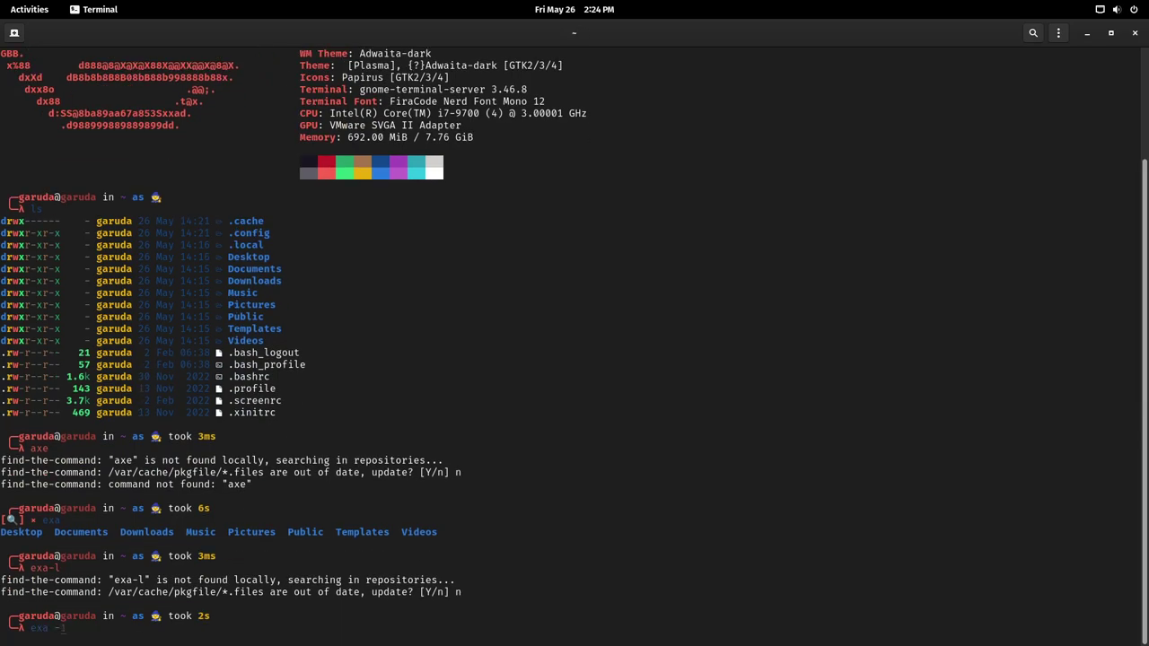
{"action": "type", "text": "-l"}
{"action": "key", "text": "Return"}
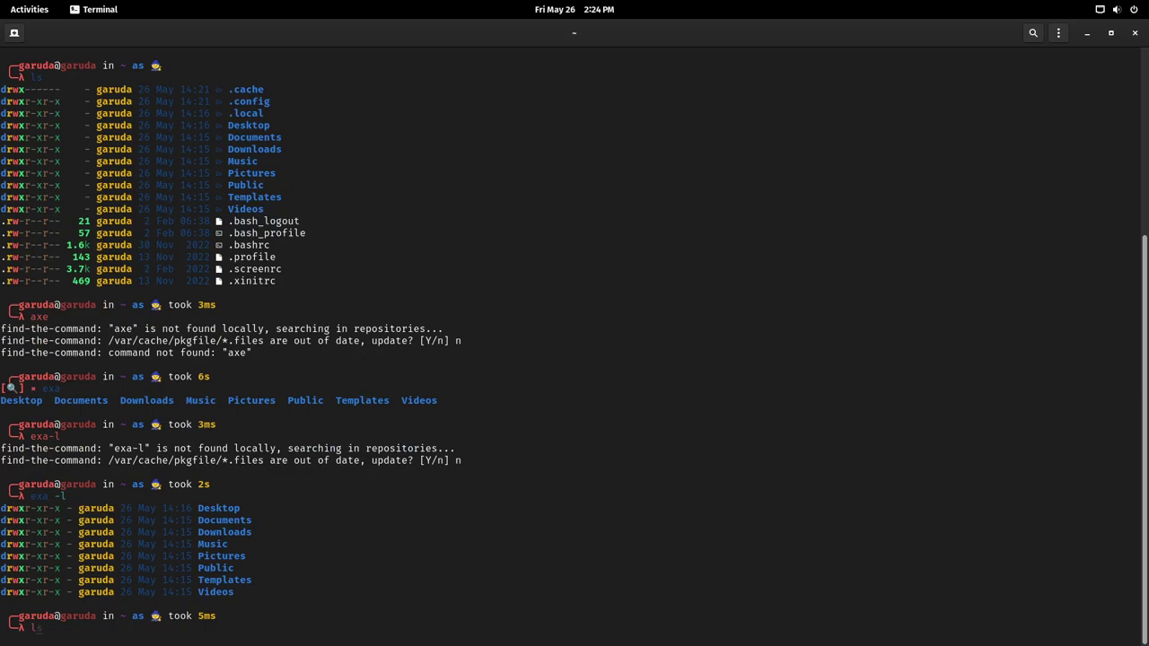
Step: List the home directory with ls and print all defined shell aliases
{"action": "type", "text": "ls"}
{"action": "key", "text": "Return"}
{"action": "type", "text": "alias"}
{"action": "key", "text": "Return"}
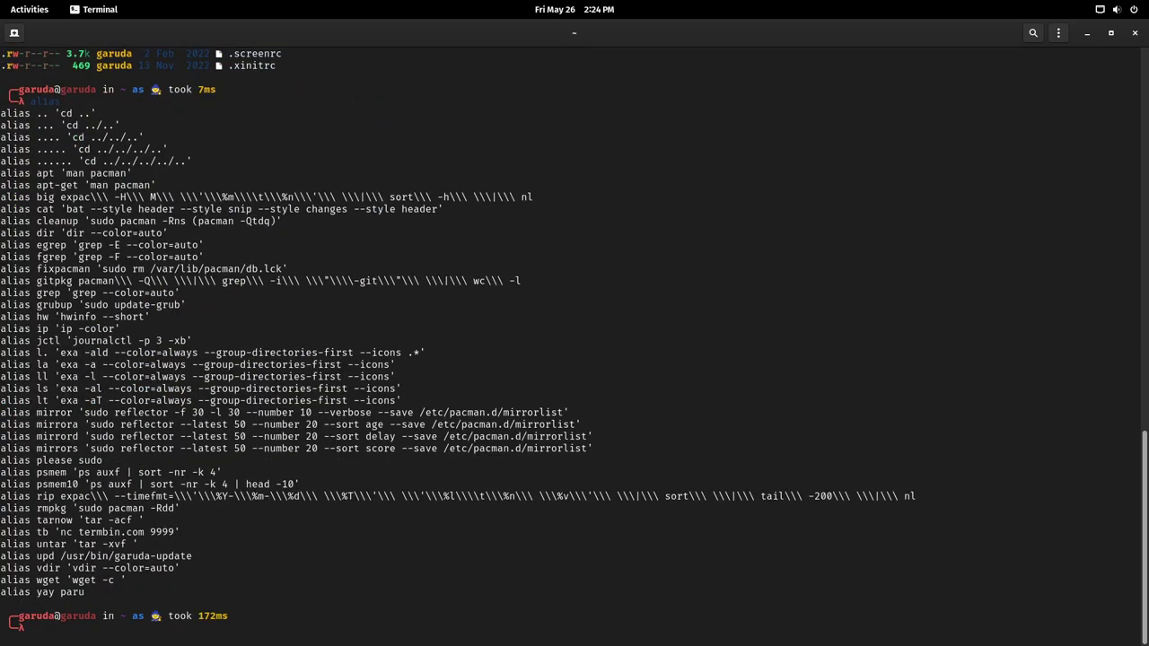
Step: Highlight the ls entry in the alias list to examine which exa command and options it maps to
{"action": "double_click", "coordinate": [77, 389]}
{"action": "left_click", "coordinate": [69, 391]}
{"action": "left_click_drag", "start_coordinate": [404, 392], "coordinate": [11, 390]}
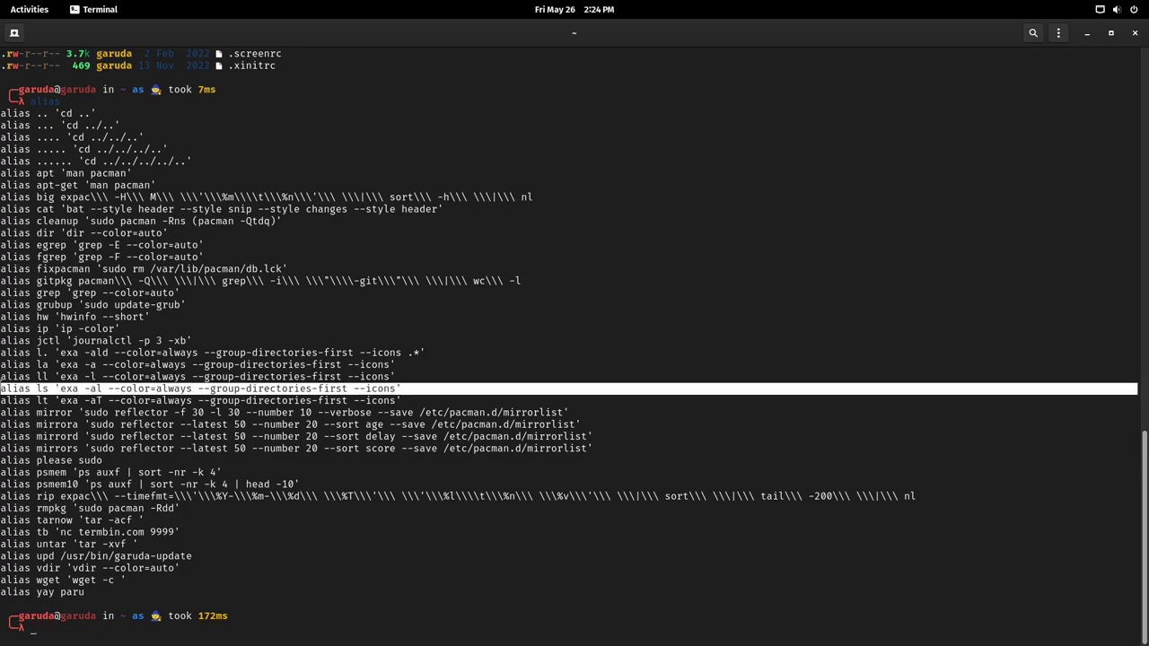
{"action": "left_click", "coordinate": [381, 391]}
{"action": "left_click_drag", "start_coordinate": [408, 392], "coordinate": [3, 389]}
{"action": "left_click", "coordinate": [159, 360]}
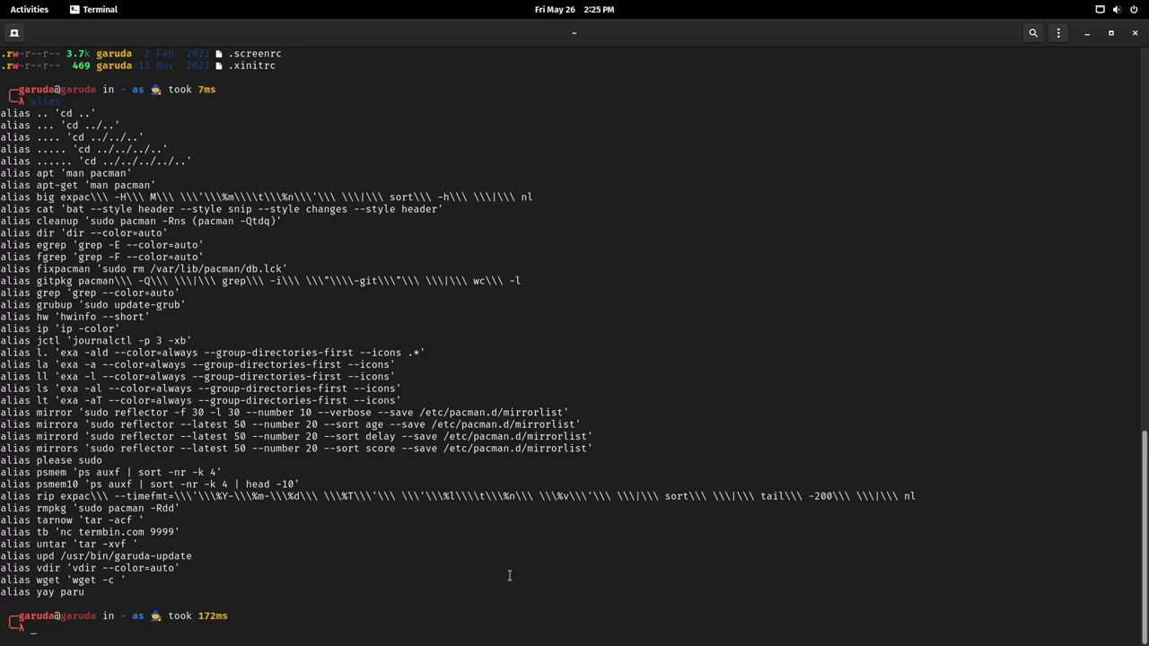
Step: Switch to the Files file manager and set its window to stay always on top
{"action": "key", "text": "super"}
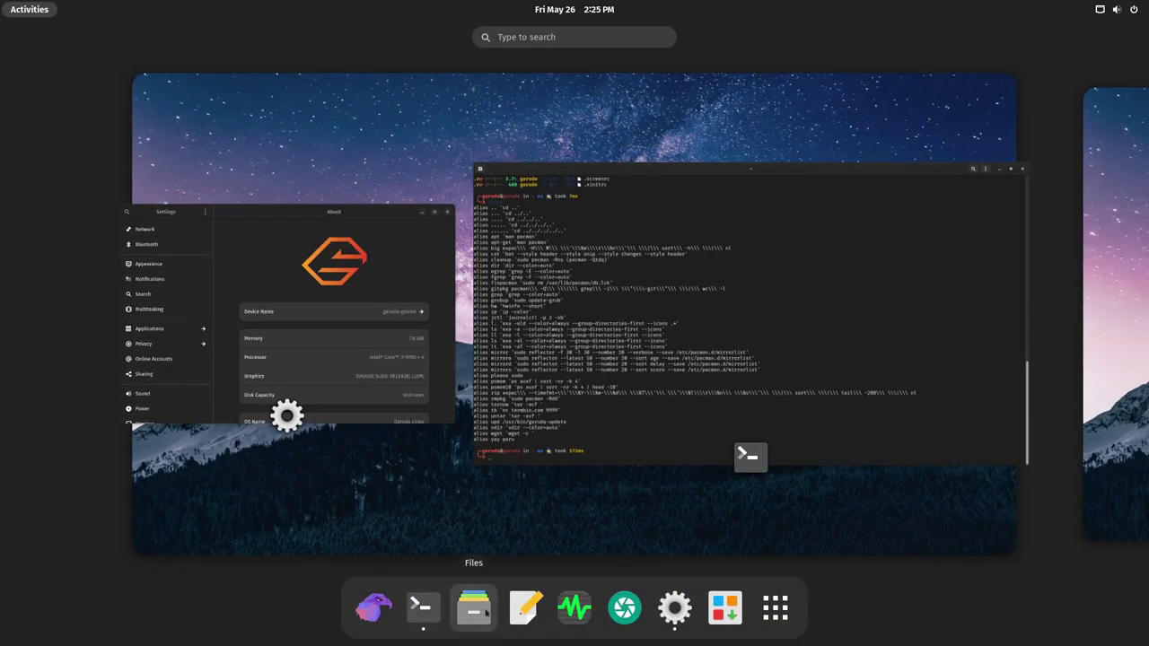
{"action": "left_click", "coordinate": [462, 610]}
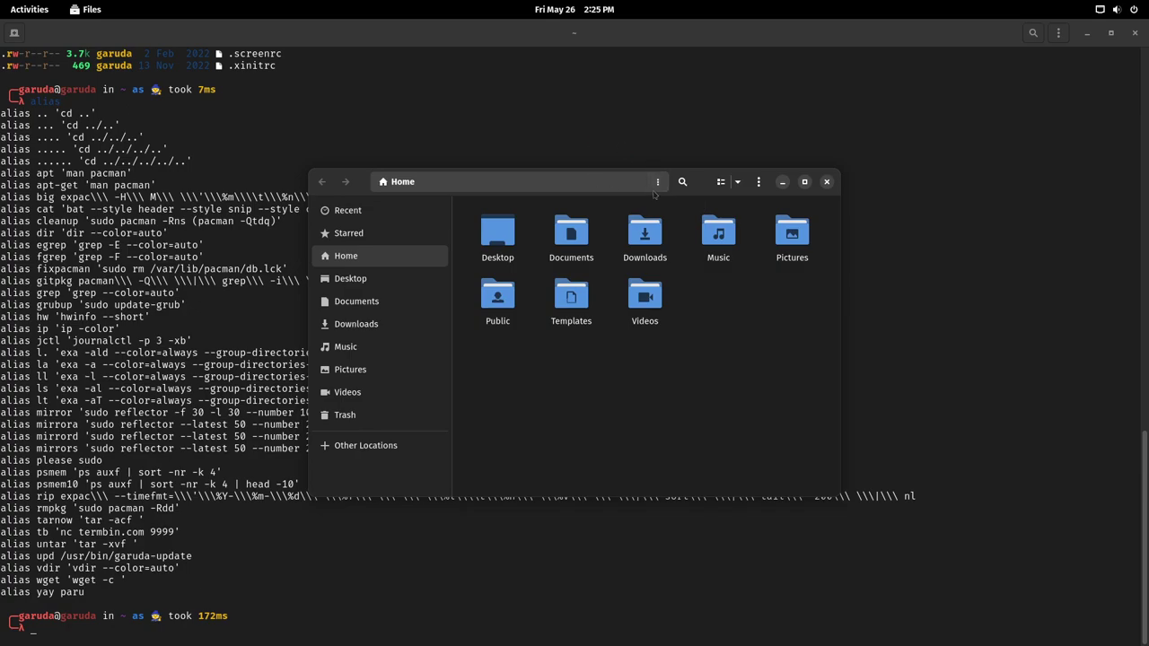
{"action": "left_click_drag", "start_coordinate": [441, 191], "coordinate": [597, 159]}
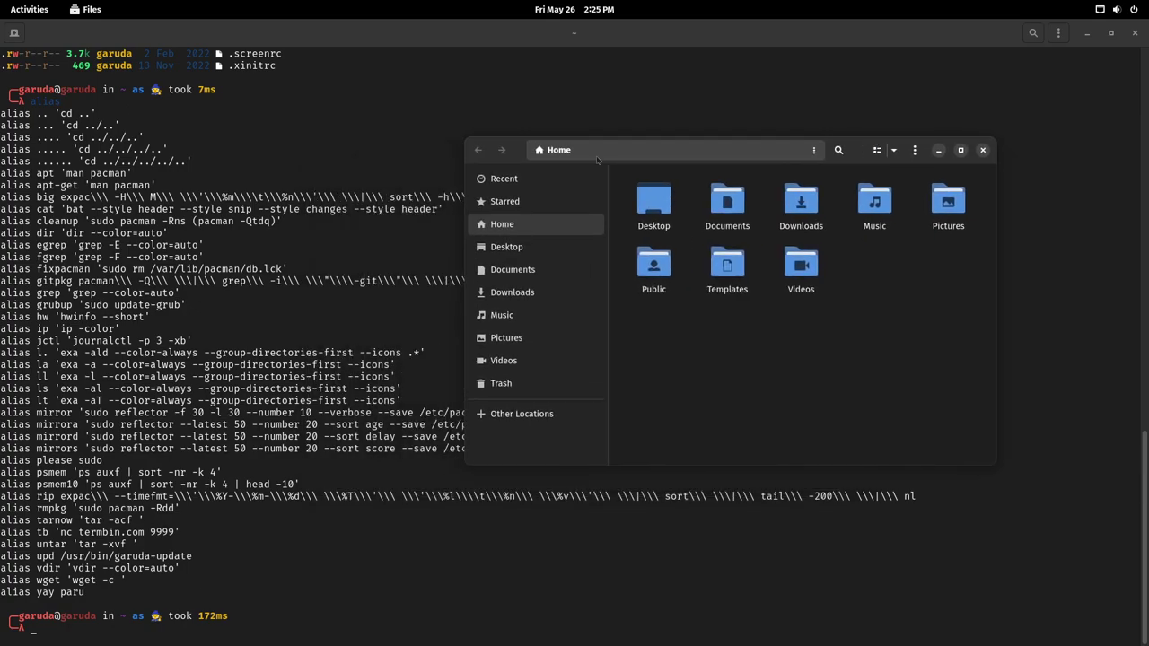
{"action": "right_click", "coordinate": [522, 148]}
{"action": "left_click", "coordinate": [570, 269]}
Step: Bring the terminal's system information output into view and move the Files window clear of it
{"action": "left_click", "coordinate": [368, 215]}
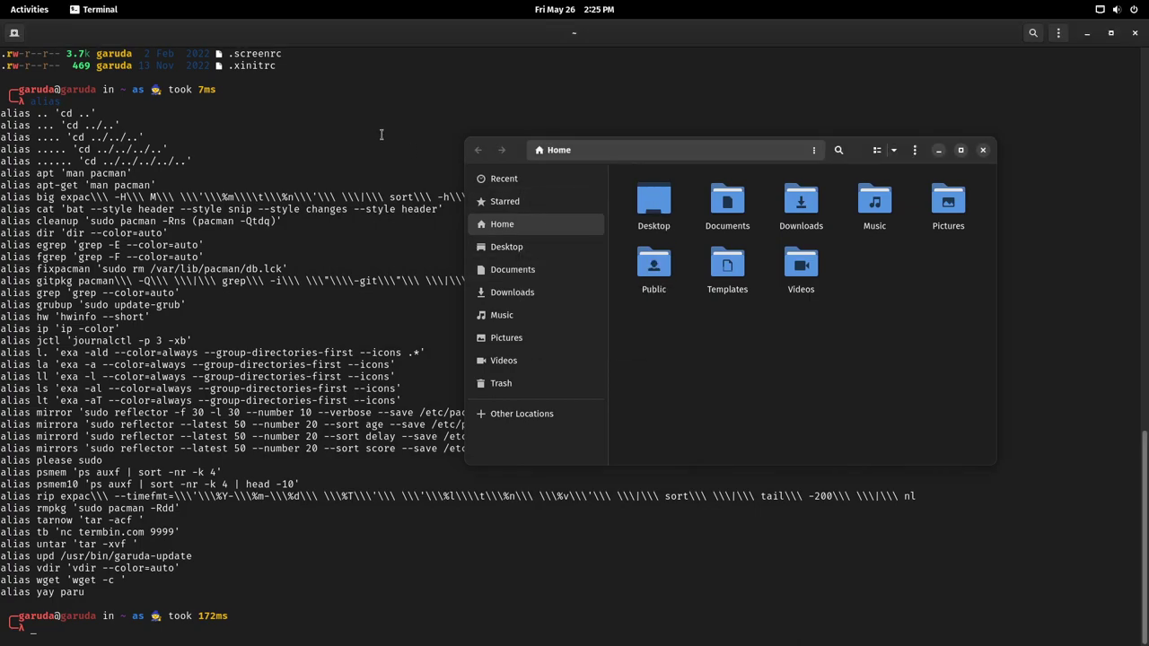
{"action": "scroll", "coordinate": [367, 215], "scroll_direction": "up", "scroll_amount": 15}
{"action": "scroll", "coordinate": [368, 214], "scroll_direction": "up", "scroll_amount": 5}
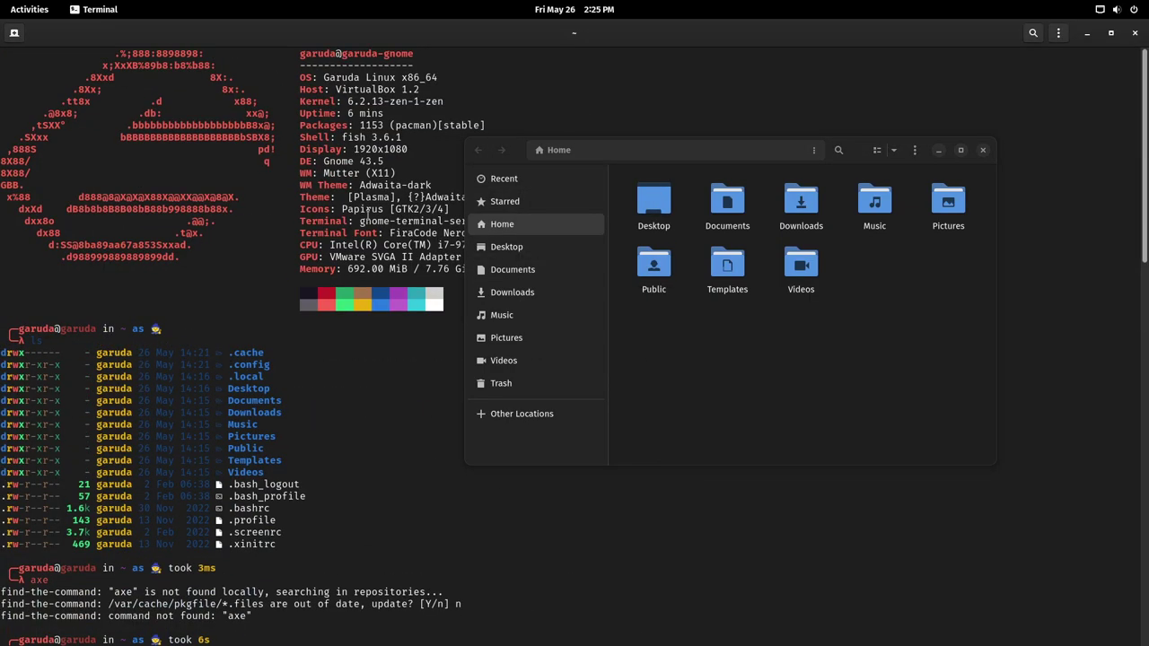
{"action": "left_click_drag", "start_coordinate": [519, 149], "coordinate": [633, 80]}
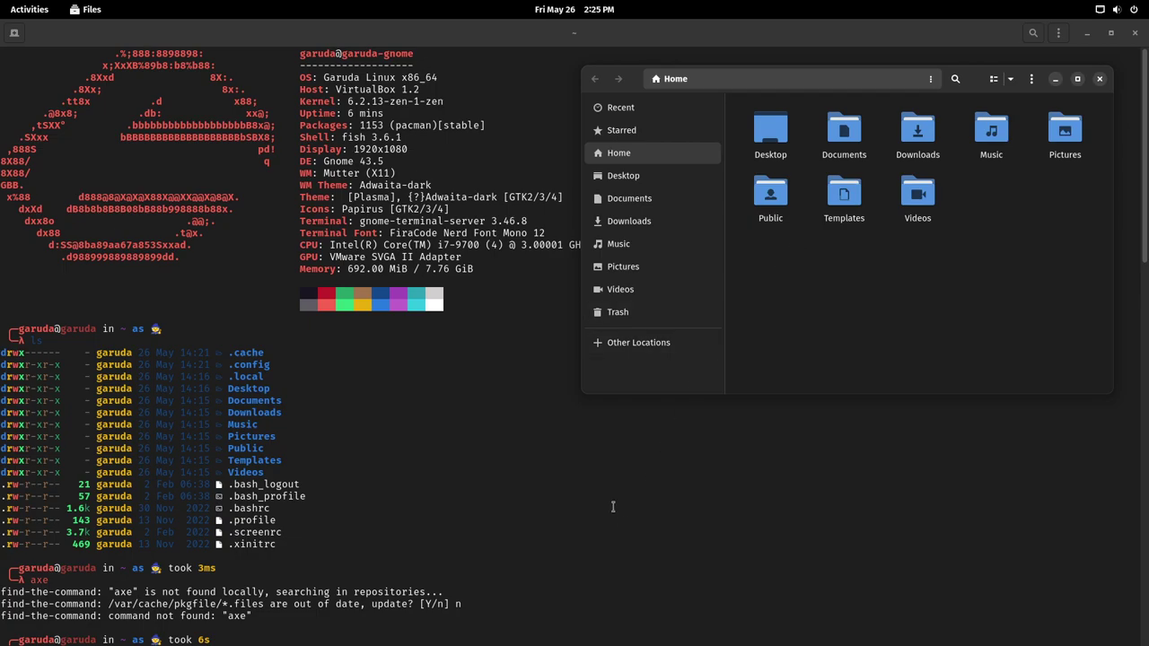
Step: Launch the gedit text editor and System Monitor from the activities overview
{"action": "key", "text": "super"}
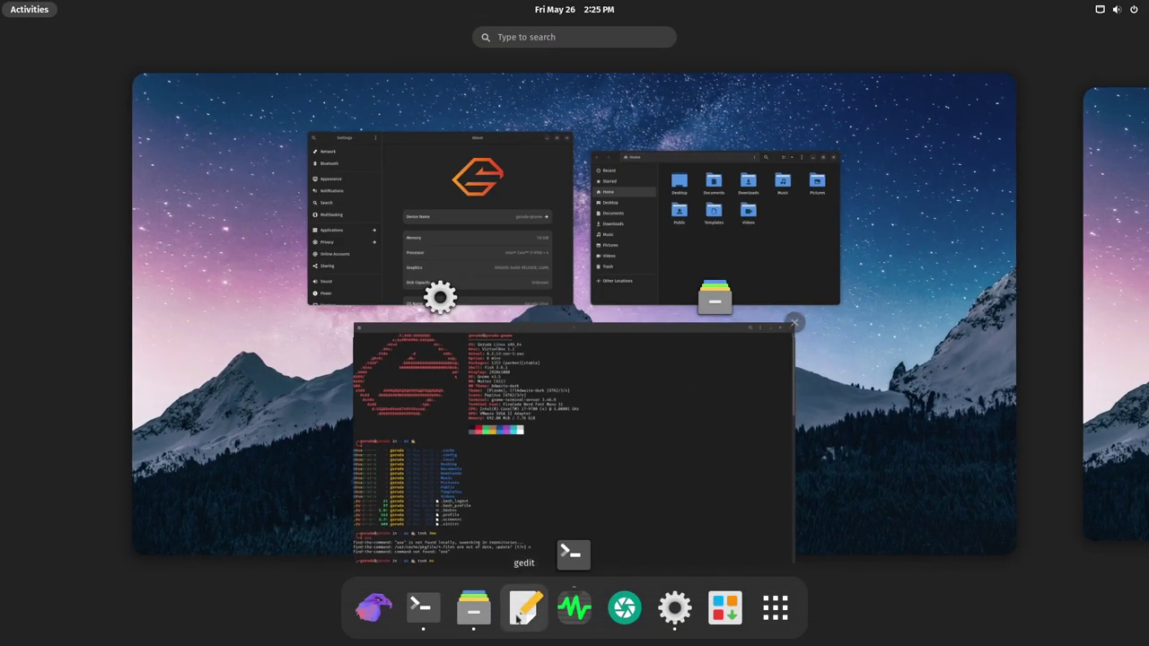
{"action": "left_click", "coordinate": [524, 608]}
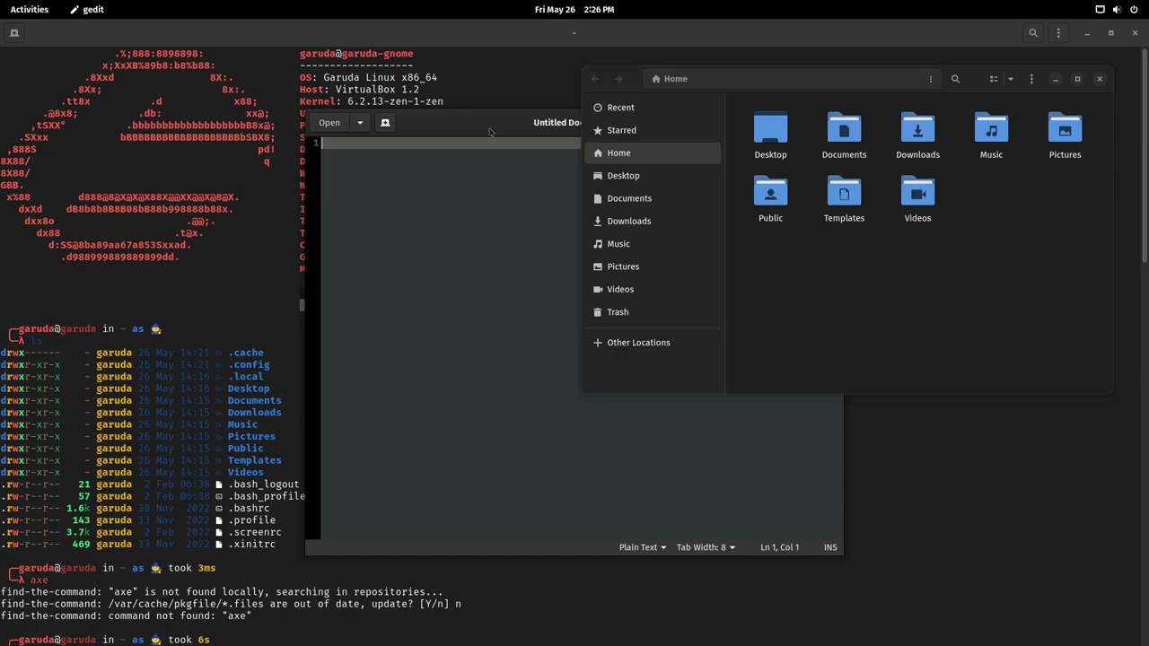
{"action": "key", "text": "super"}
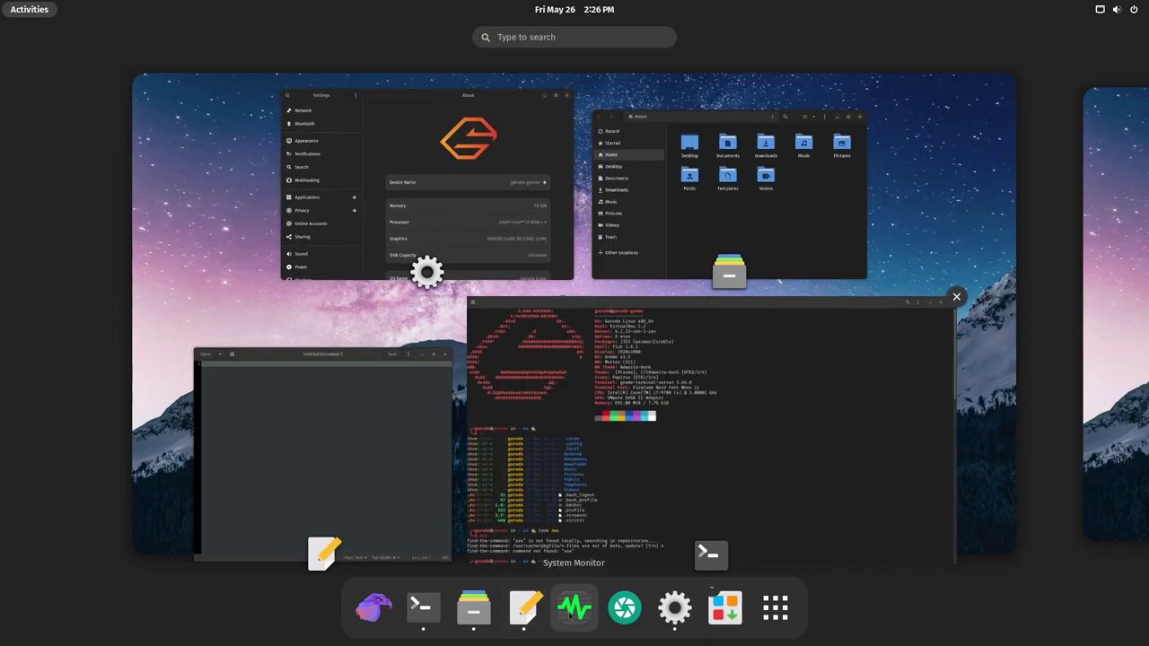
{"action": "left_click", "coordinate": [573, 611]}
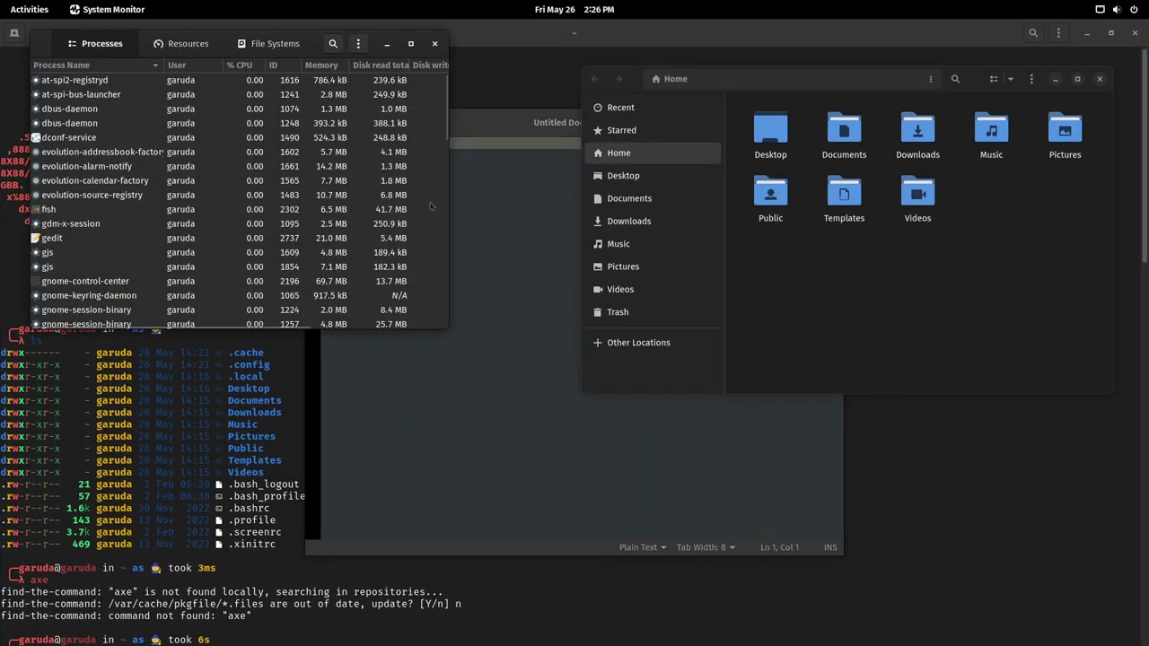
Step: Enlarge the System Monitor window to show more processes and columns, and reposition it
{"action": "left_click_drag", "start_coordinate": [389, 36], "coordinate": [444, 38]}
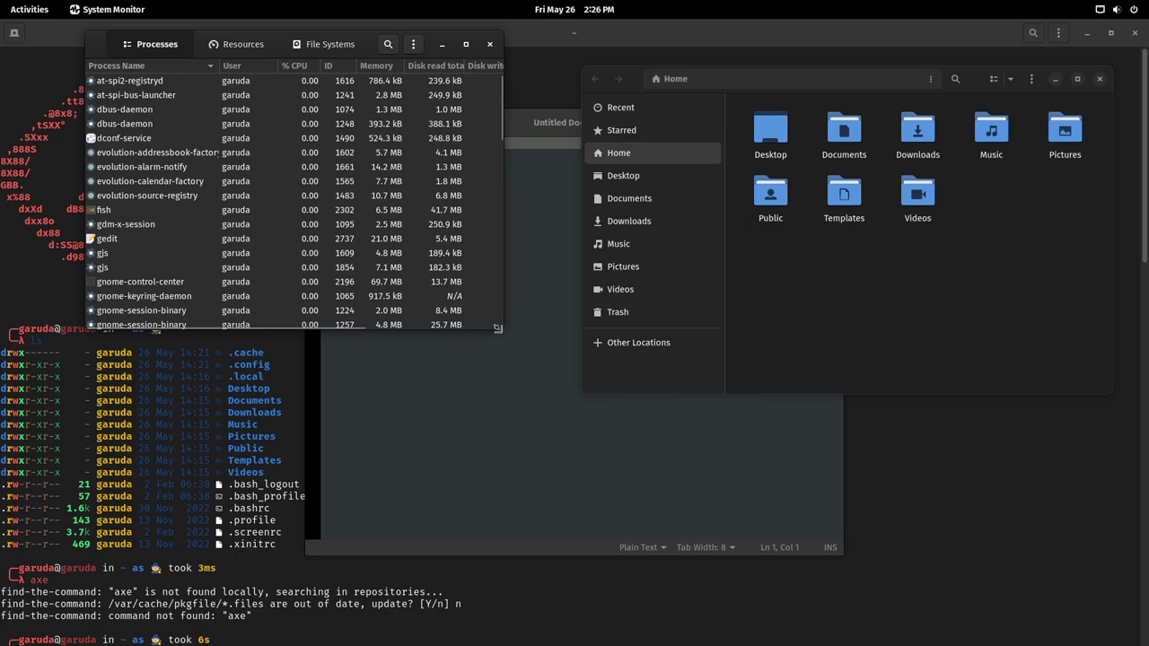
{"action": "left_click_drag", "start_coordinate": [501, 328], "coordinate": [708, 485]}
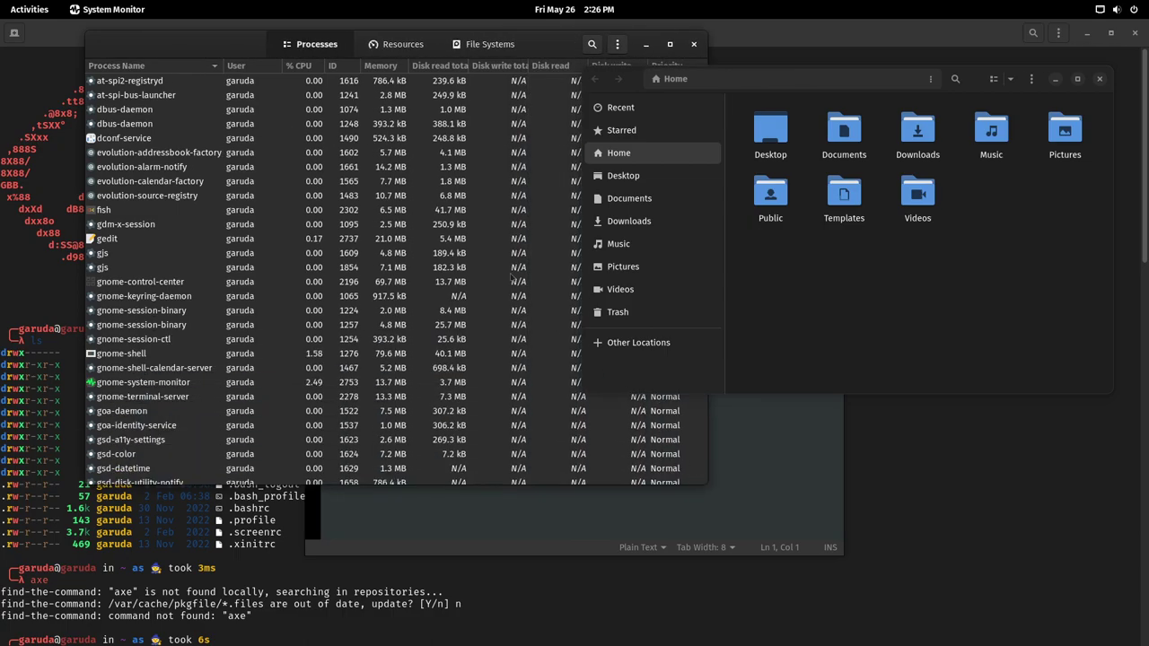
{"action": "left_click_drag", "start_coordinate": [179, 48], "coordinate": [138, 42]}
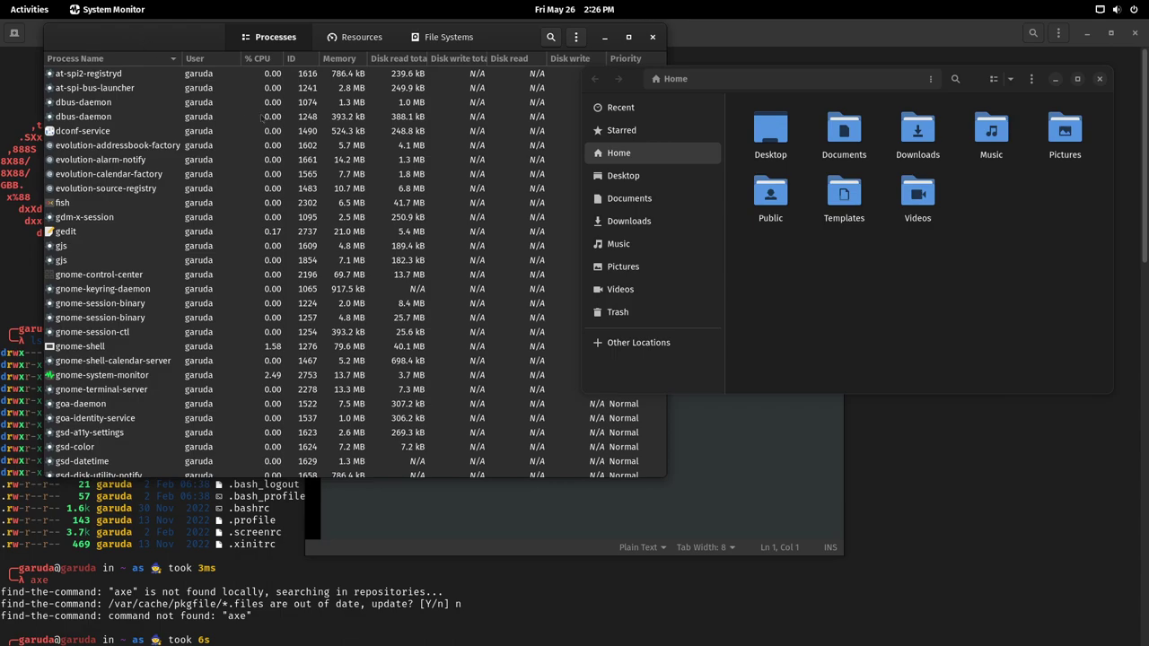
Step: Examine the CPU, memory and network resources and the mounted file systems in System Monitor
{"action": "left_click", "coordinate": [346, 39]}
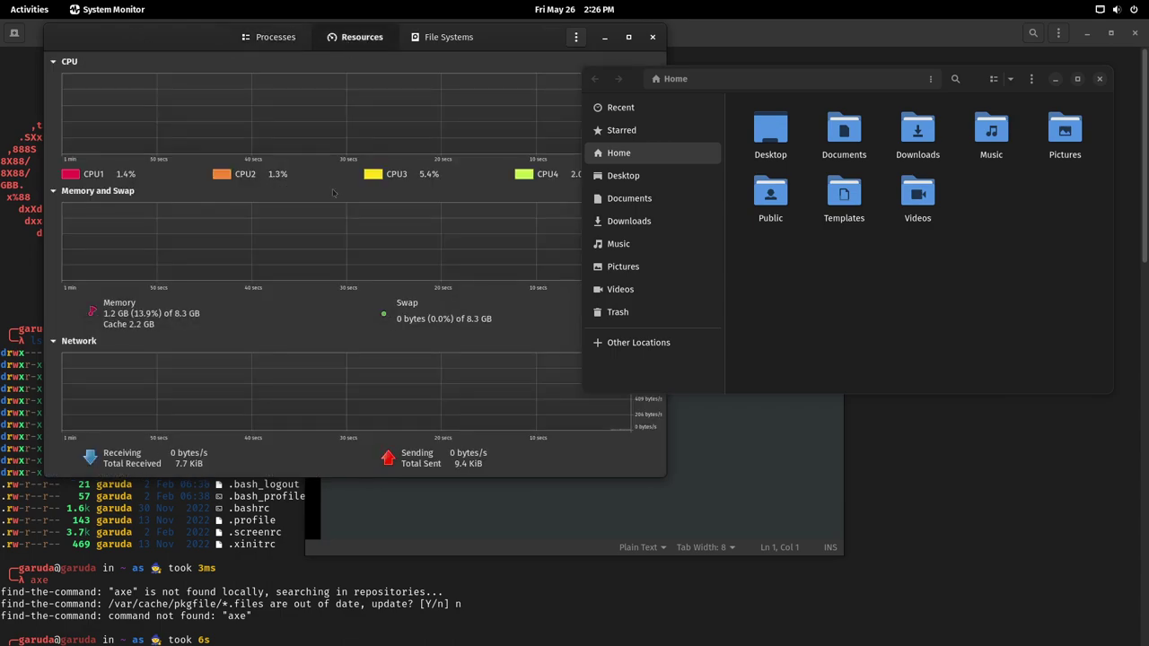
{"action": "left_click", "coordinate": [442, 37]}
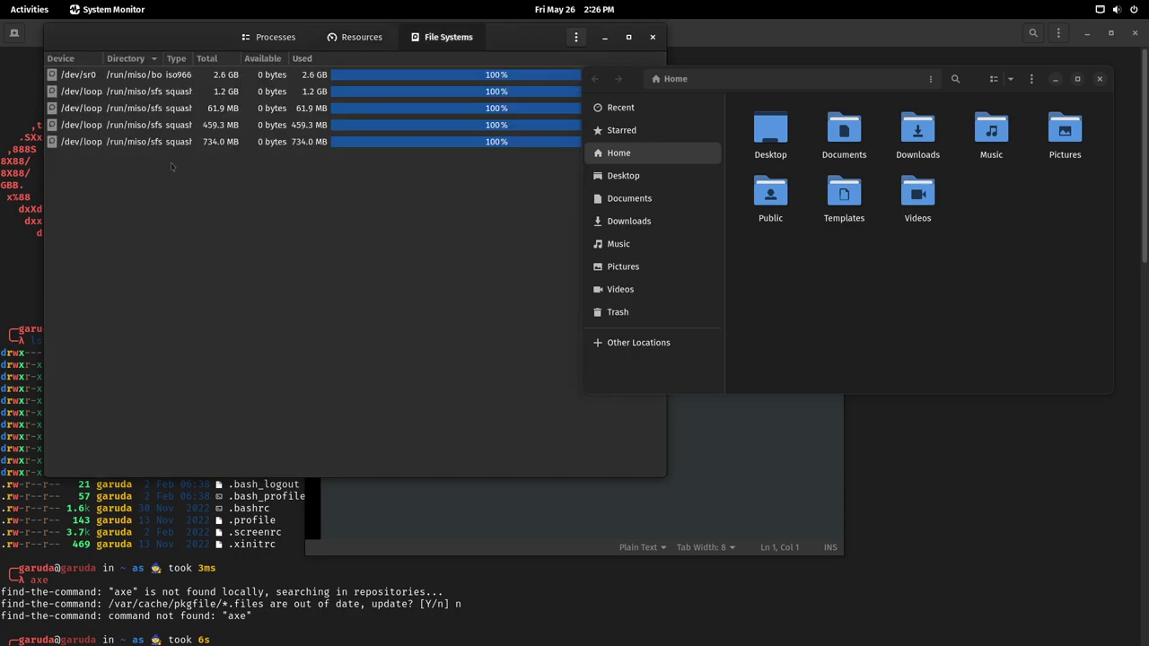
{"action": "left_click_drag", "start_coordinate": [522, 37], "coordinate": [480, 38]}
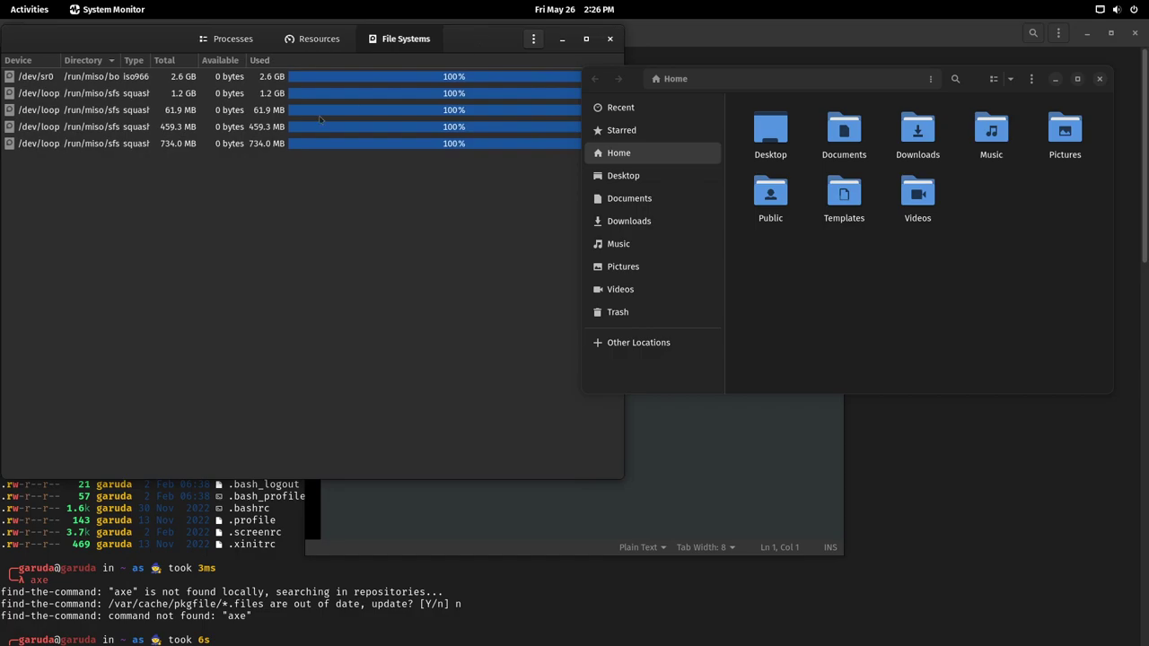
{"action": "left_click_drag", "start_coordinate": [129, 40], "coordinate": [177, 34]}
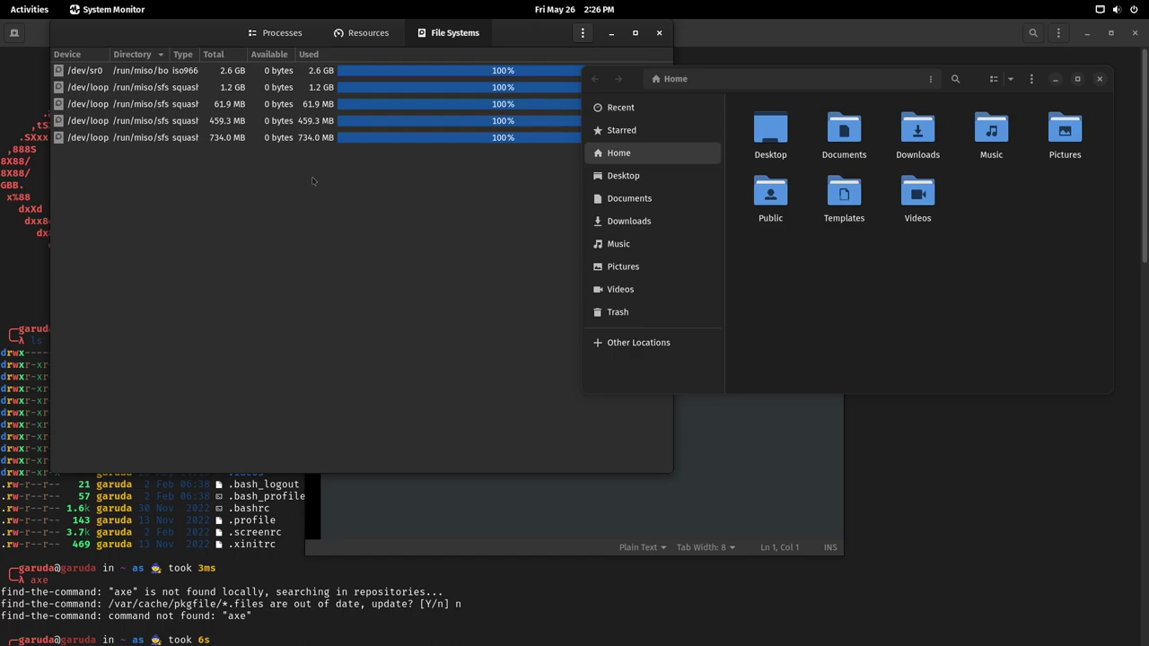
Step: Launch the Screenshot tool and the Add/Remove Software package manager
{"action": "key", "text": "super"}
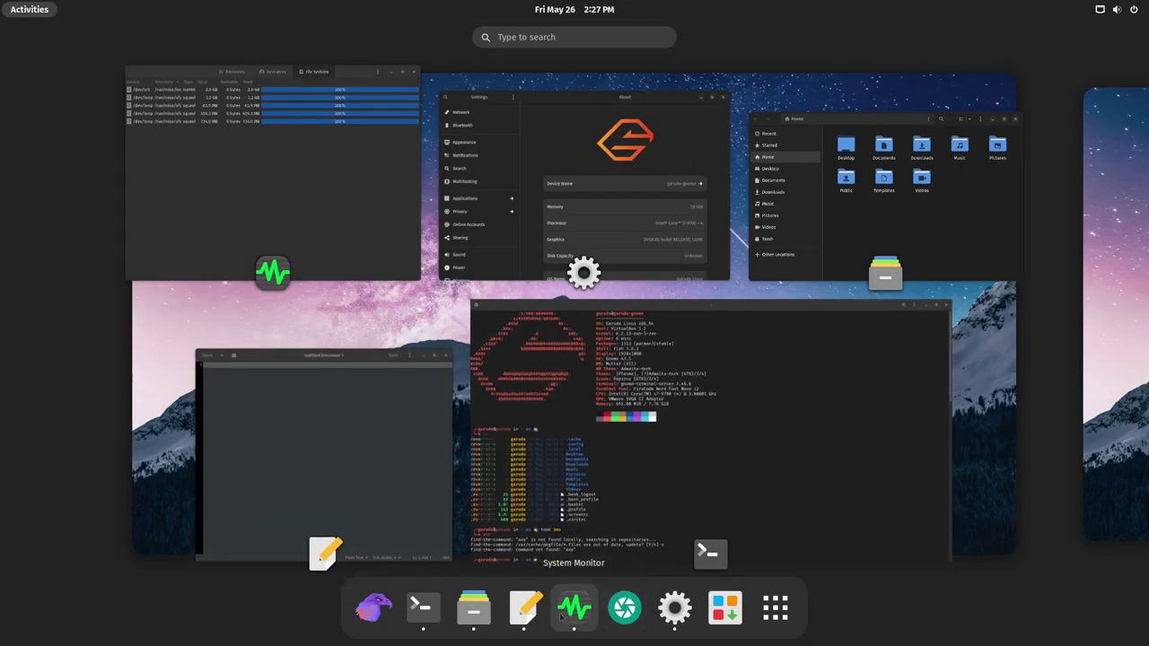
{"action": "left_click", "coordinate": [624, 607]}
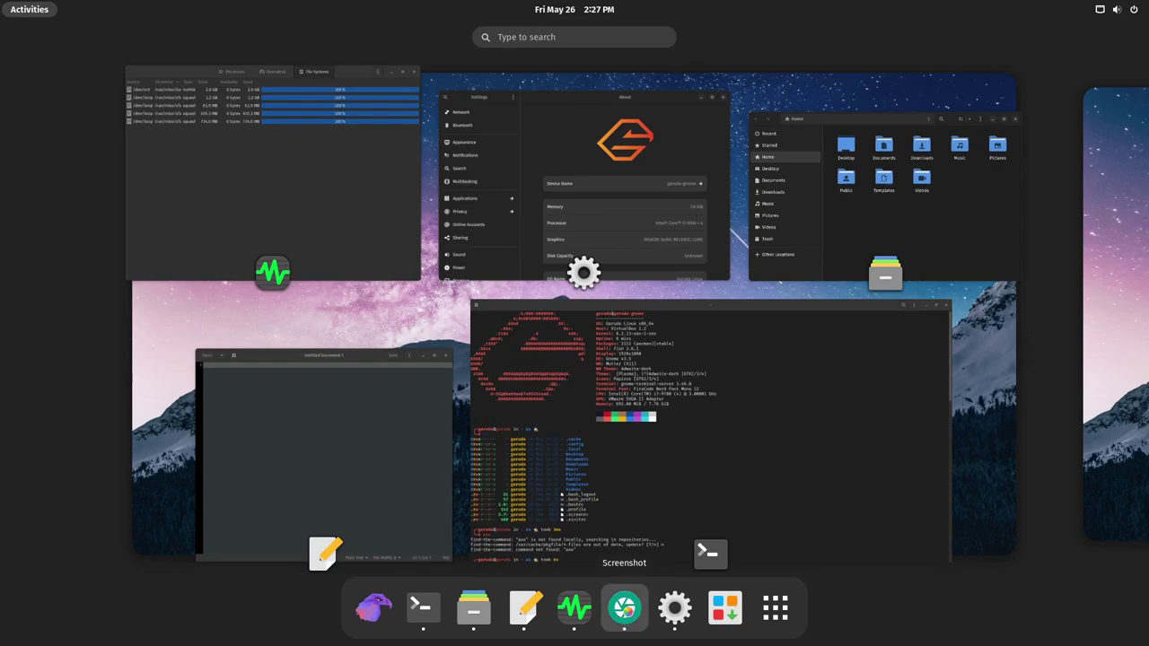
{"action": "left_click", "coordinate": [709, 36]}
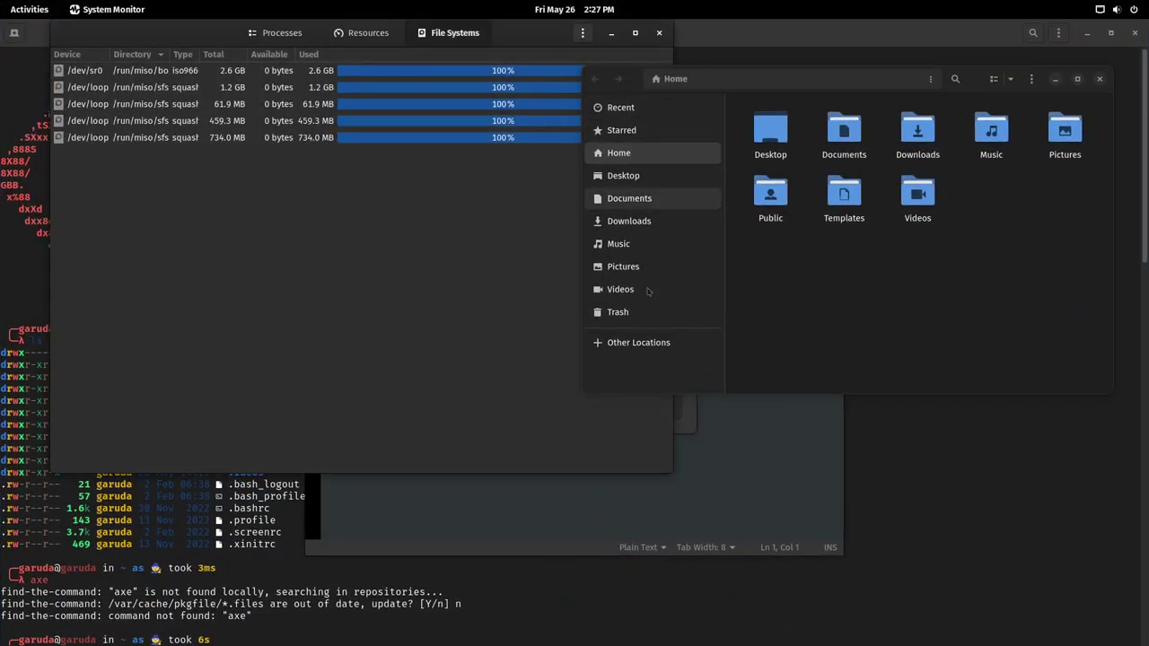
{"action": "key", "text": "super"}
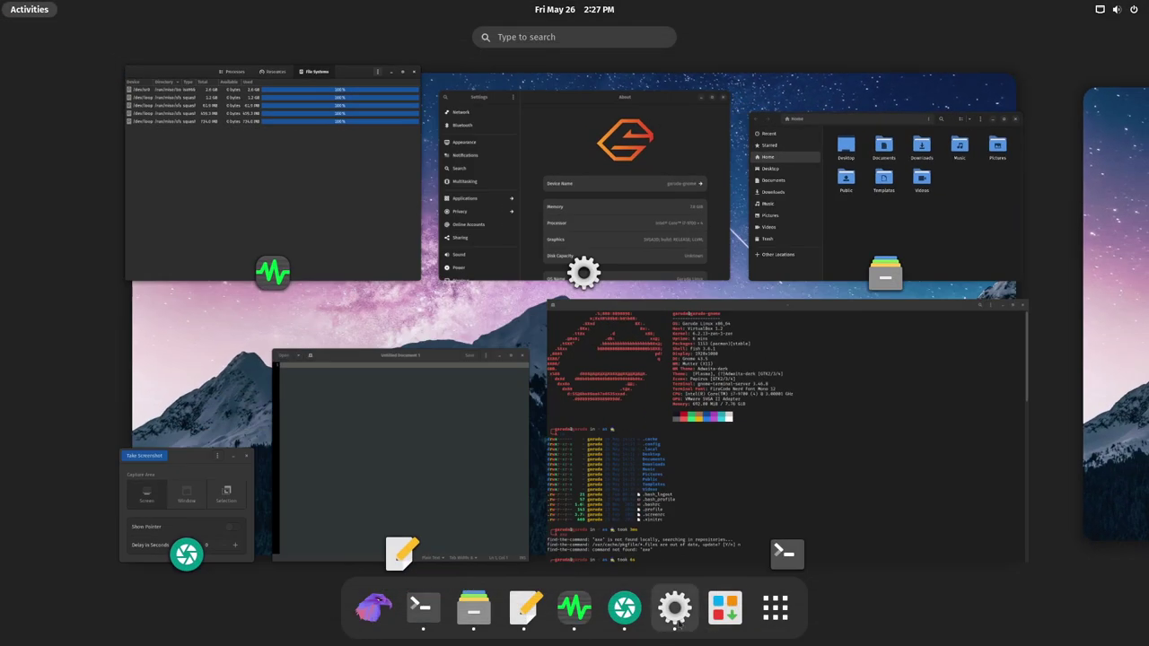
{"action": "left_click", "coordinate": [736, 625]}
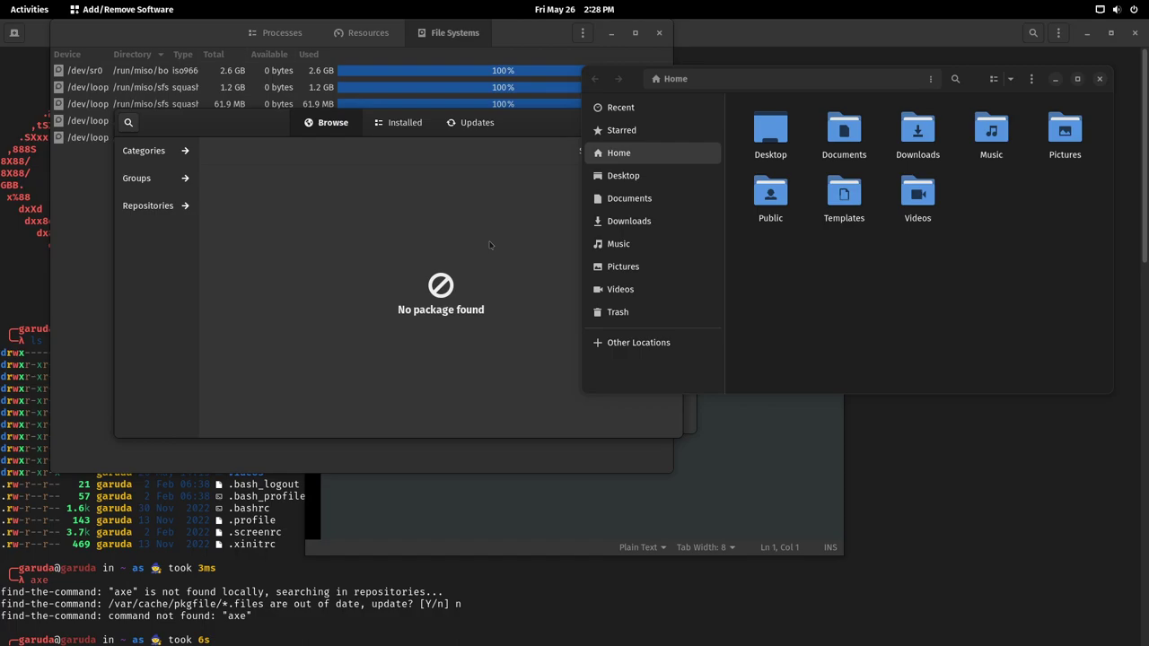
Step: Browse the full application list and launch Garuda Gamer
{"action": "key", "text": "super"}
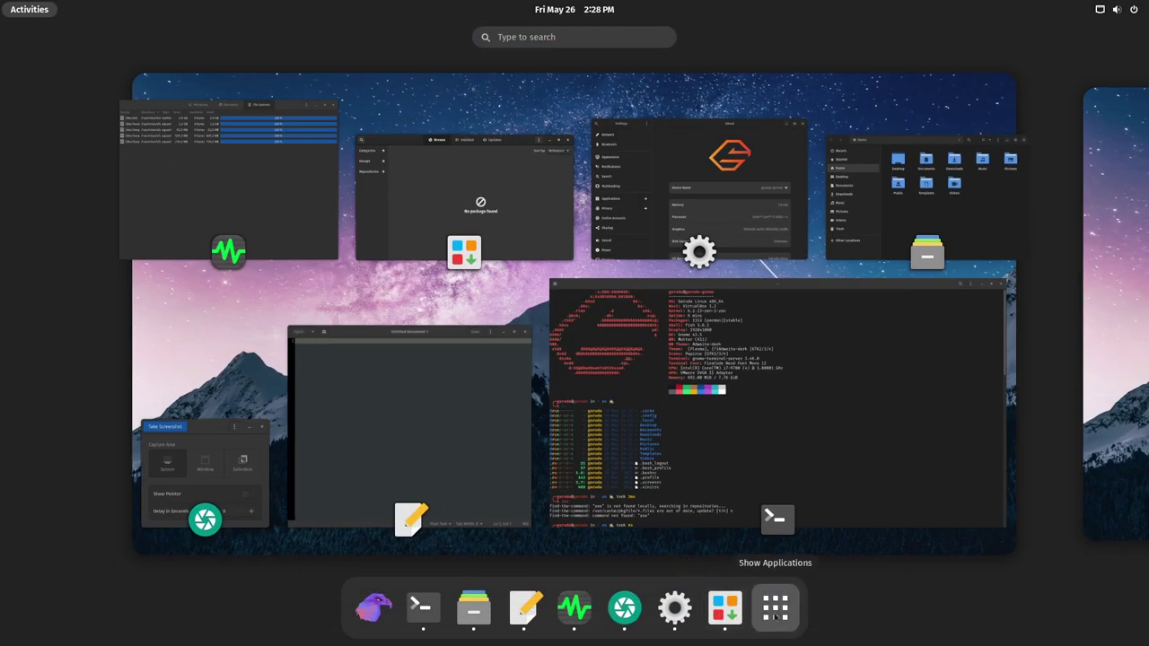
{"action": "left_click", "coordinate": [775, 609]}
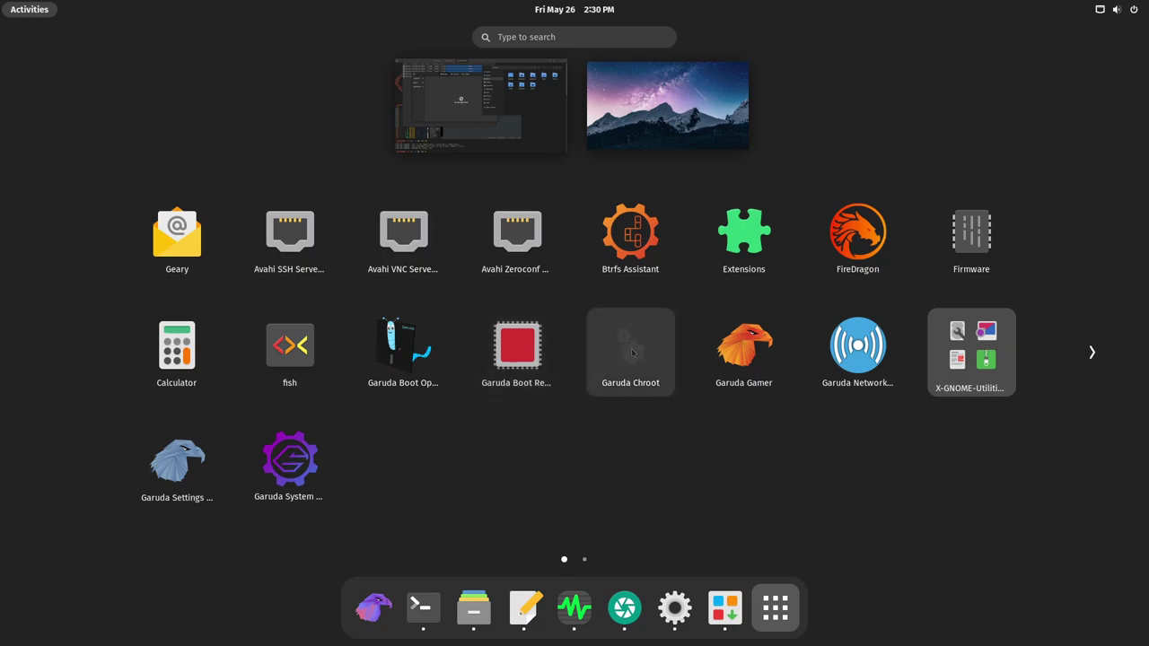
{"action": "left_click", "coordinate": [765, 371]}
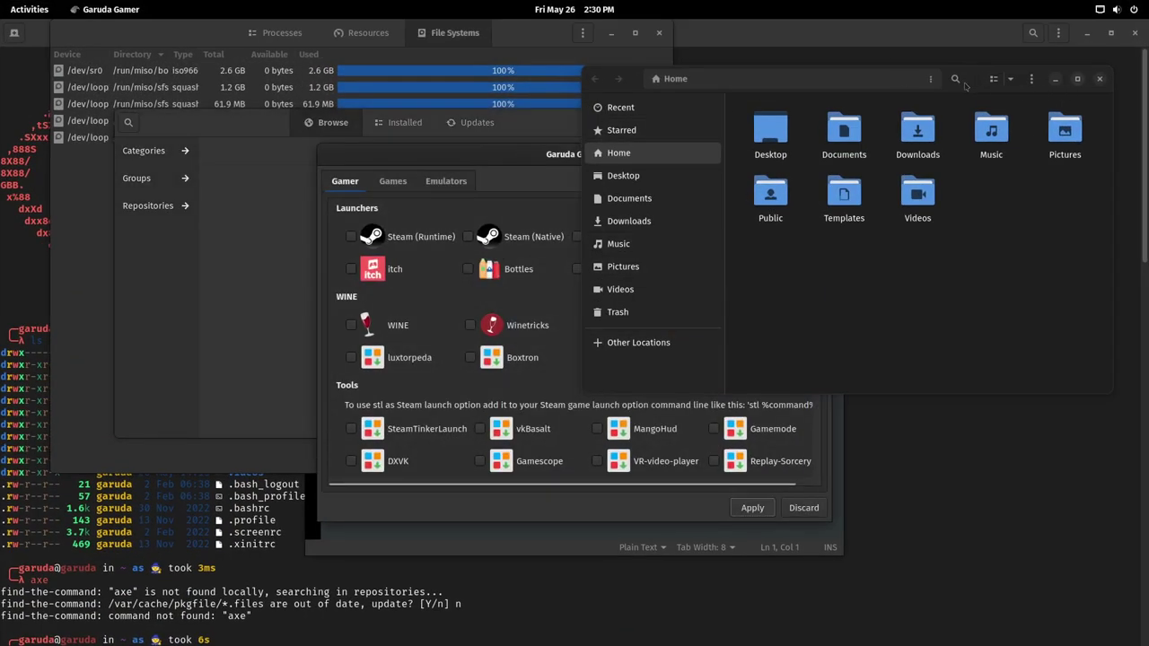
Step: Turn off Always on Top for the Files window and bring Garuda Gamer to the front
{"action": "right_click", "coordinate": [628, 79]}
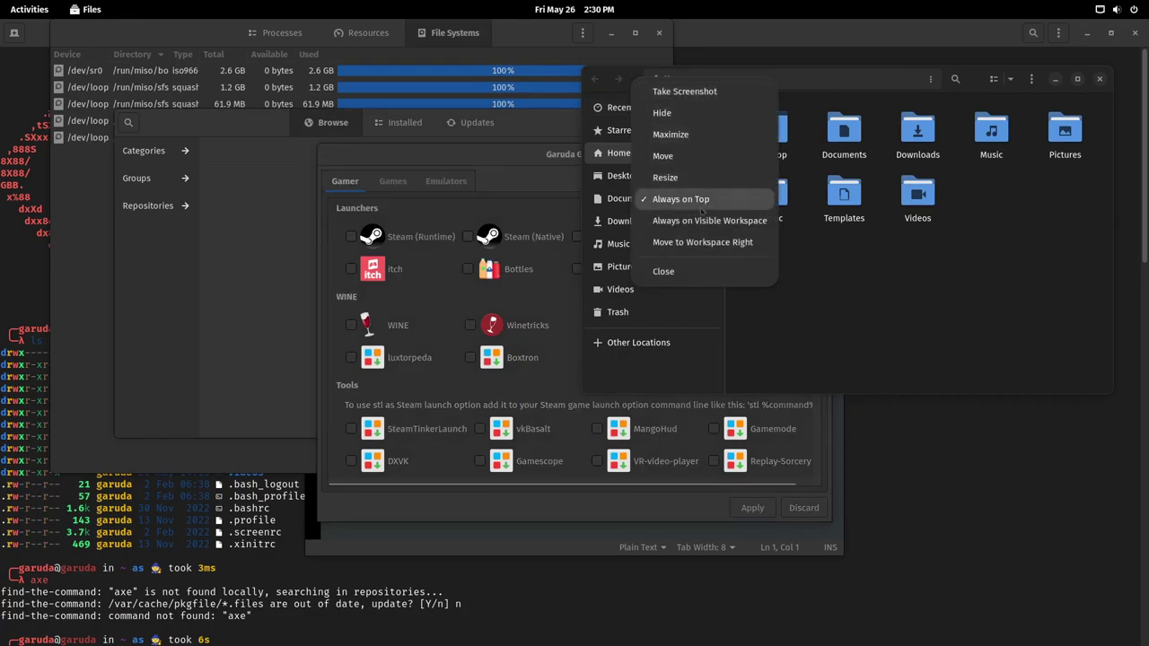
{"action": "left_click", "coordinate": [703, 199]}
{"action": "left_click", "coordinate": [522, 169]}
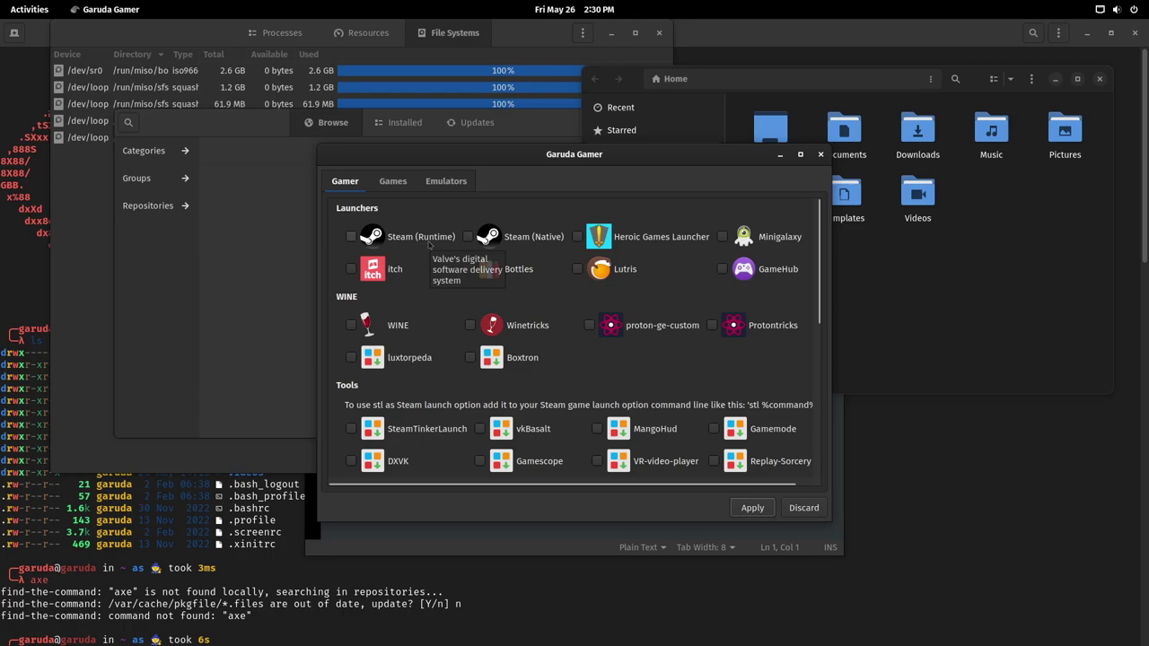
Step: Browse the games and emulators offered for installation in Garuda Gamer
{"action": "left_click", "coordinate": [392, 181]}
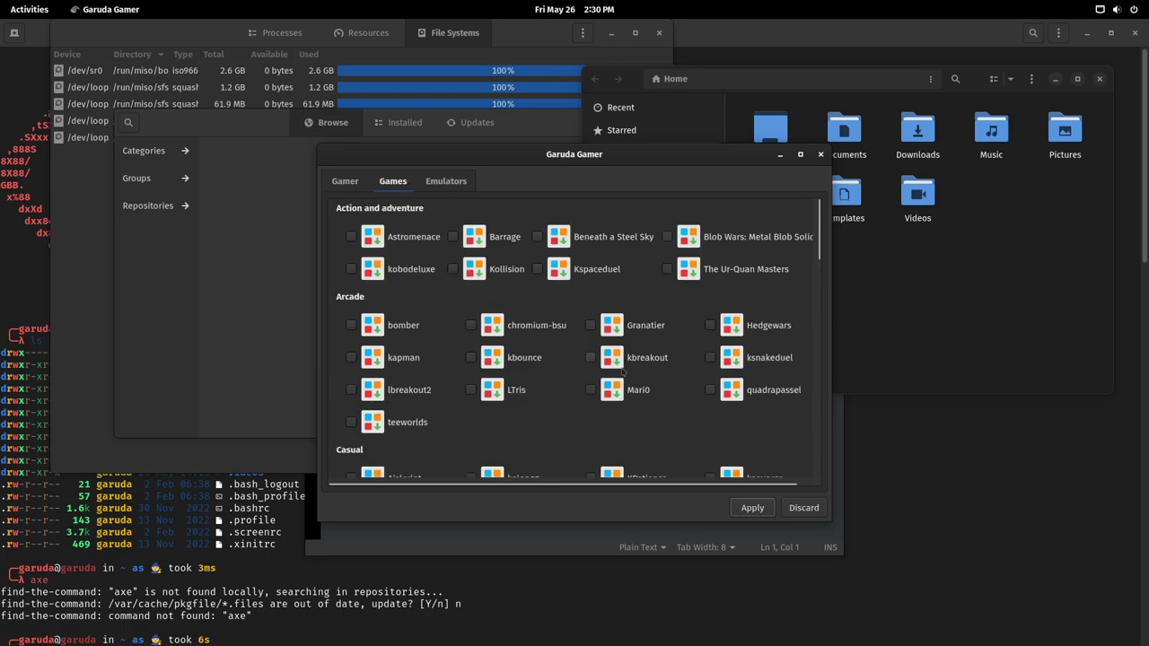
{"action": "scroll", "coordinate": [660, 338], "scroll_direction": "down", "scroll_amount": 20}
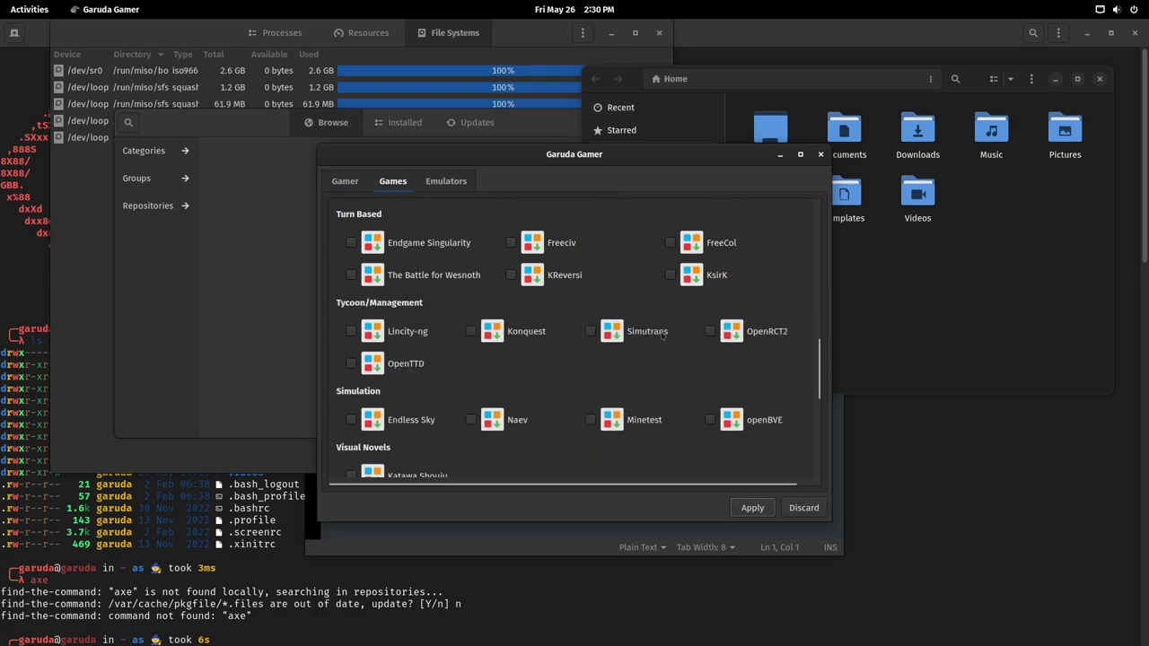
{"action": "scroll", "coordinate": [661, 336], "scroll_direction": "down", "scroll_amount": 5}
{"action": "left_click", "coordinate": [446, 181]}
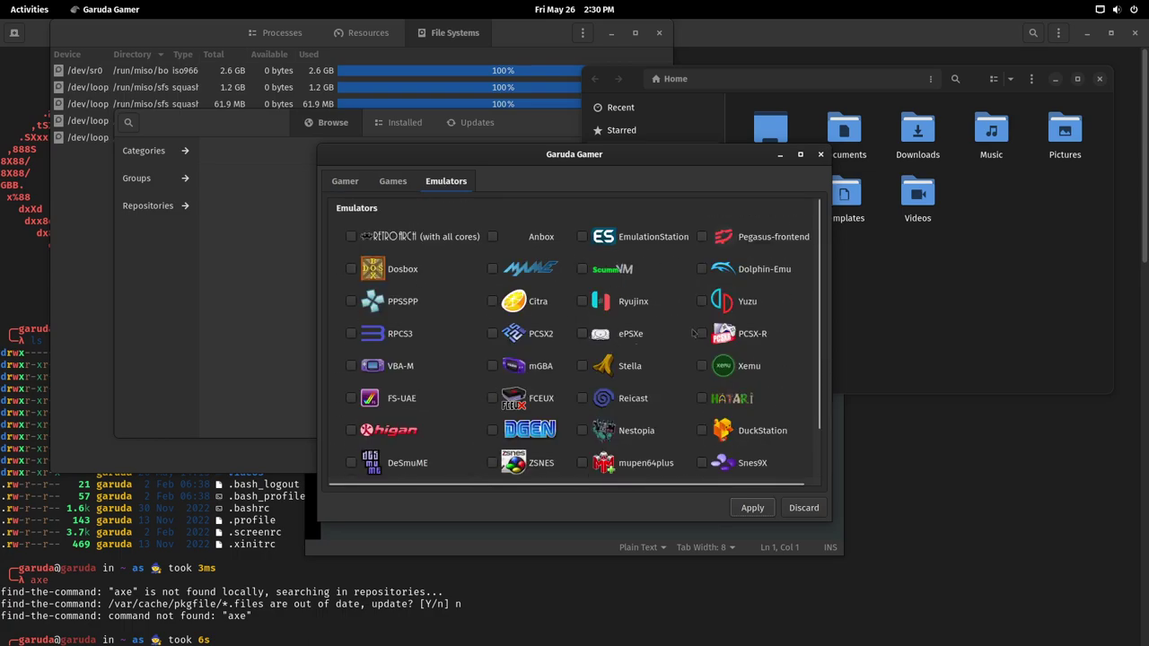
Step: Try to install the Dosbox emulator from Garuda Gamer and close the installation terminal
{"action": "left_click", "coordinate": [351, 269]}
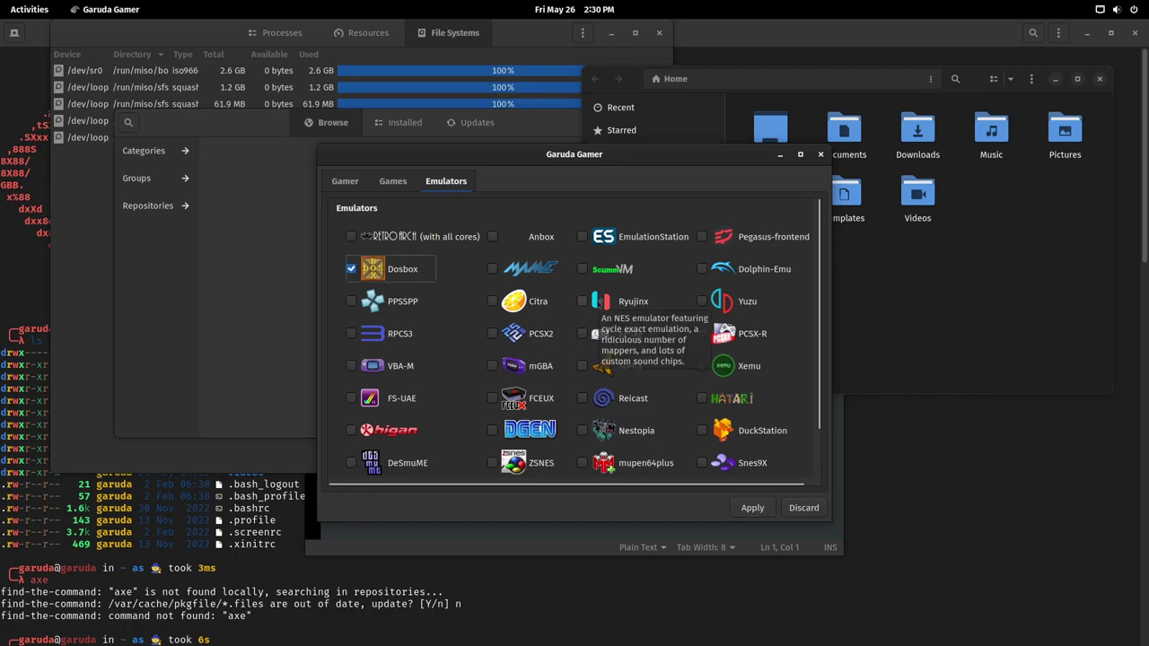
{"action": "left_click", "coordinate": [740, 506]}
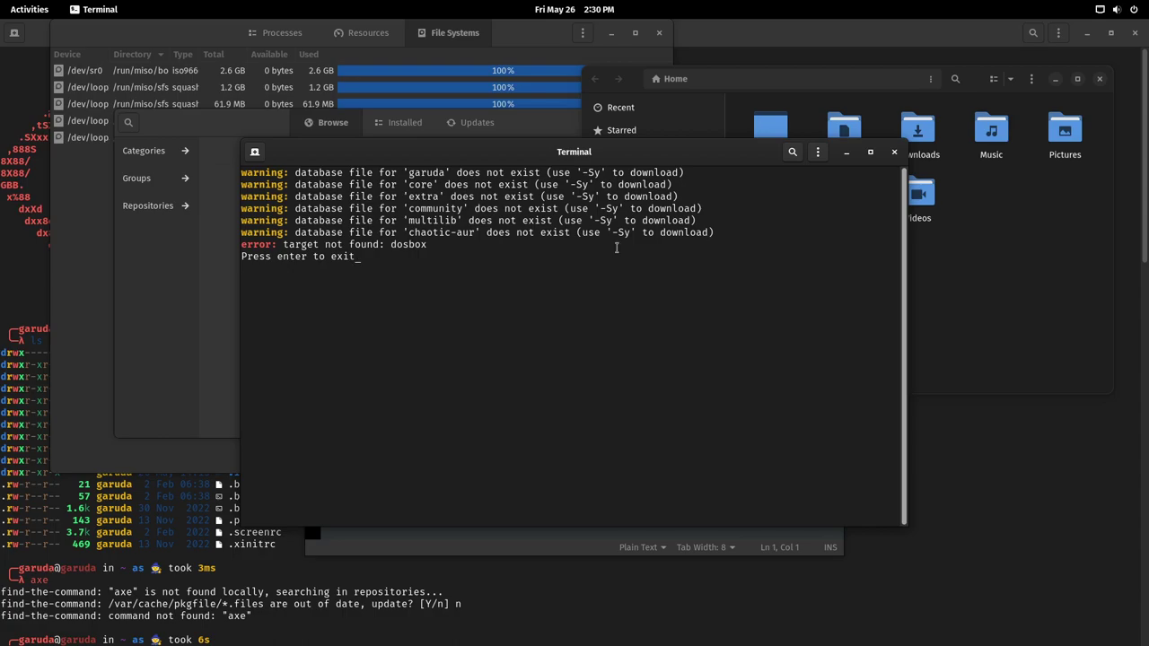
{"action": "left_click", "coordinate": [894, 151]}
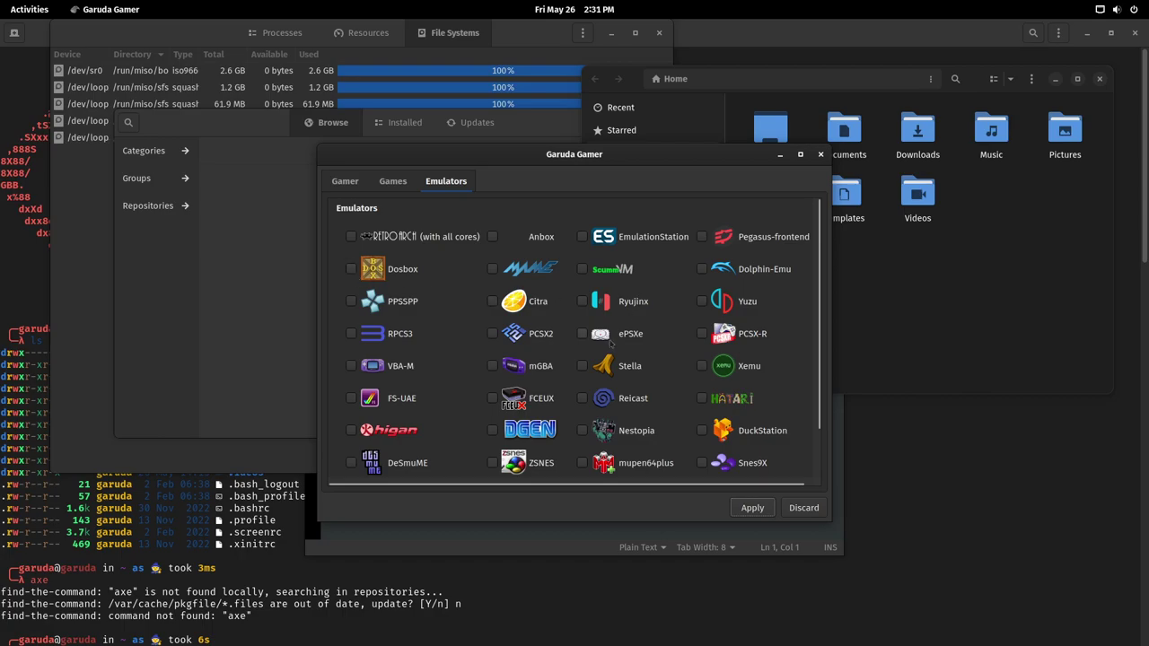
Step: Leave Dosbox unselected and close Garuda Gamer
{"action": "left_click", "coordinate": [351, 268]}
{"action": "left_click", "coordinate": [351, 268]}
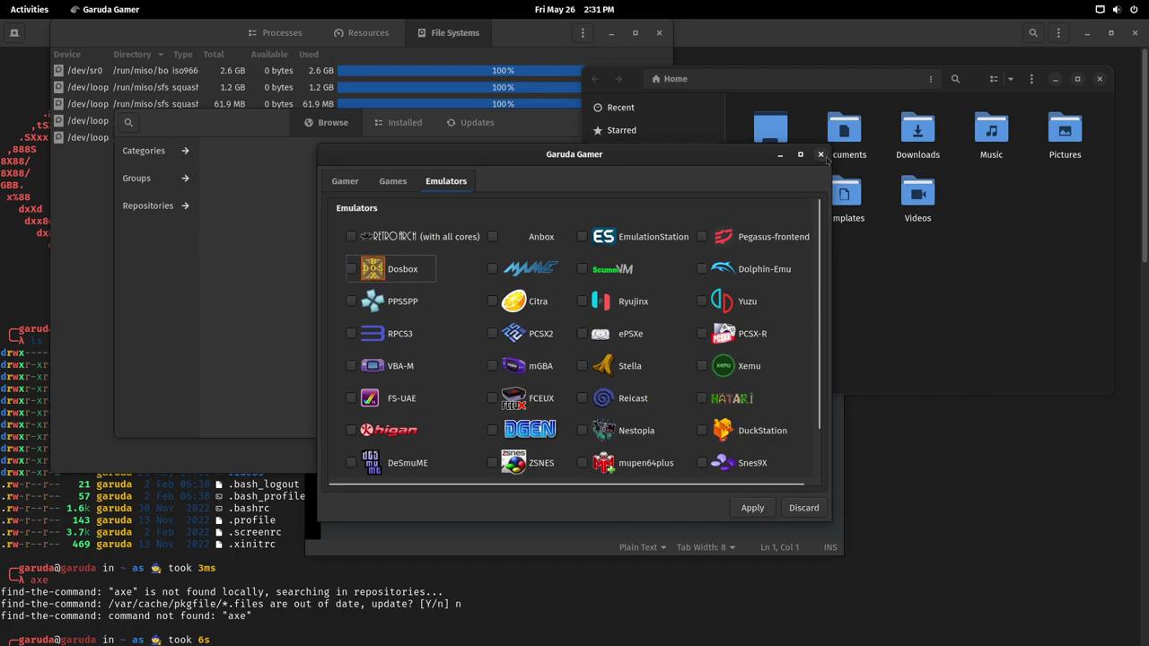
{"action": "left_click", "coordinate": [820, 154]}
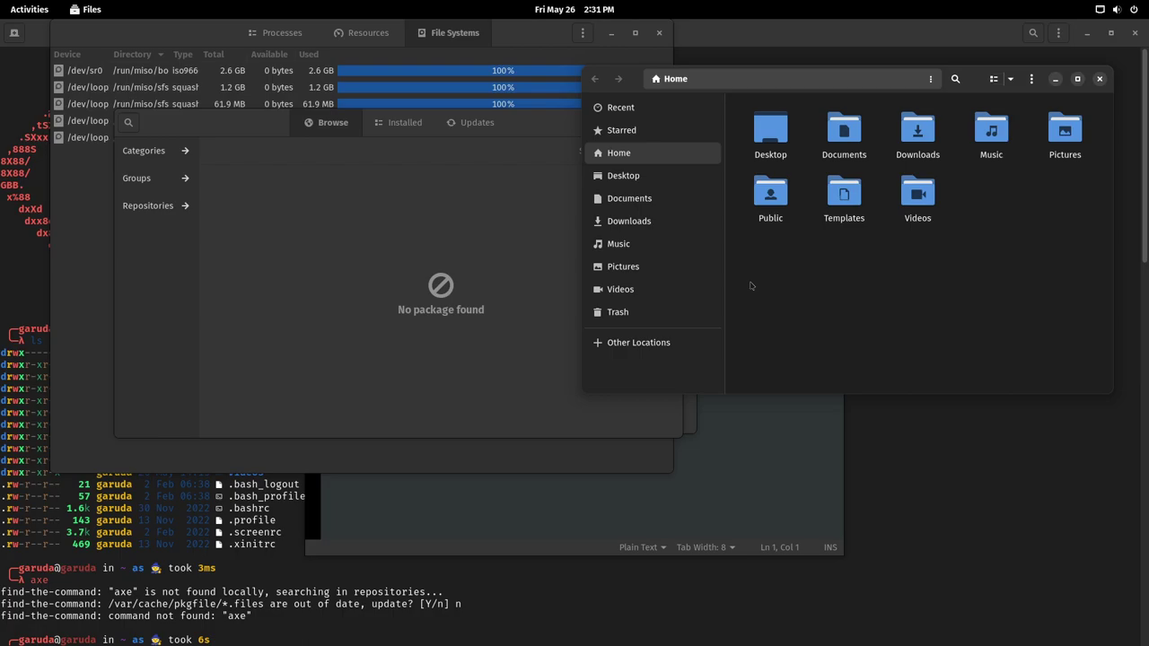
Step: View the applications grouped in the X-GNOME-Utilities folder of the full application list, and close the folder
{"action": "key", "text": "super"}
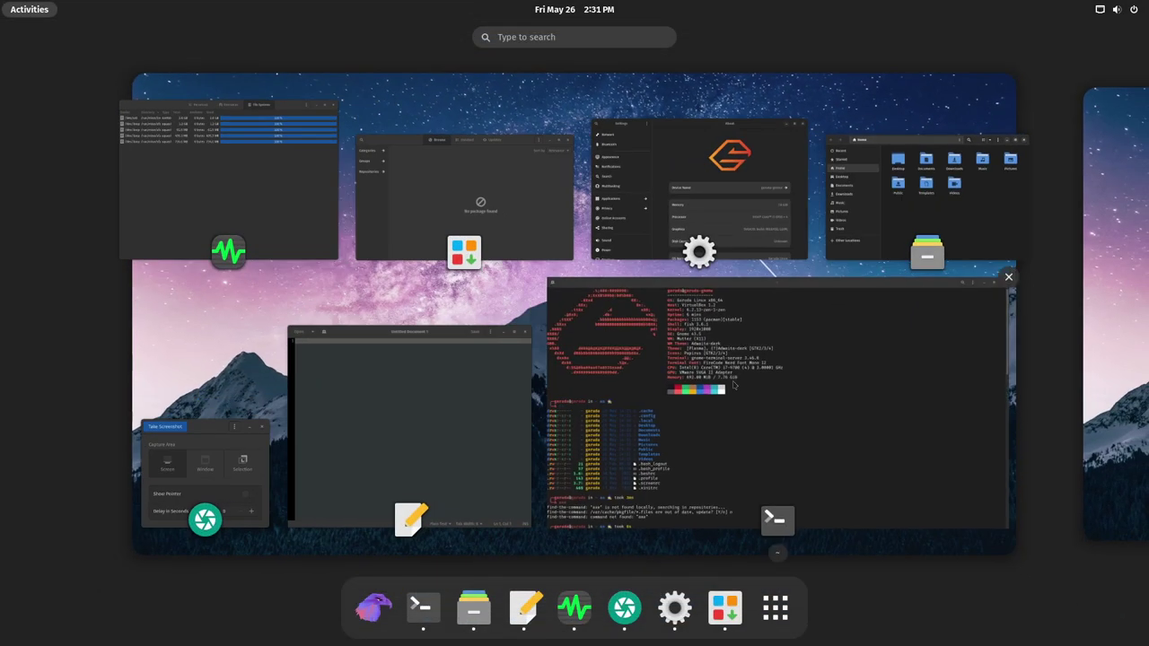
{"action": "left_click", "coordinate": [776, 609]}
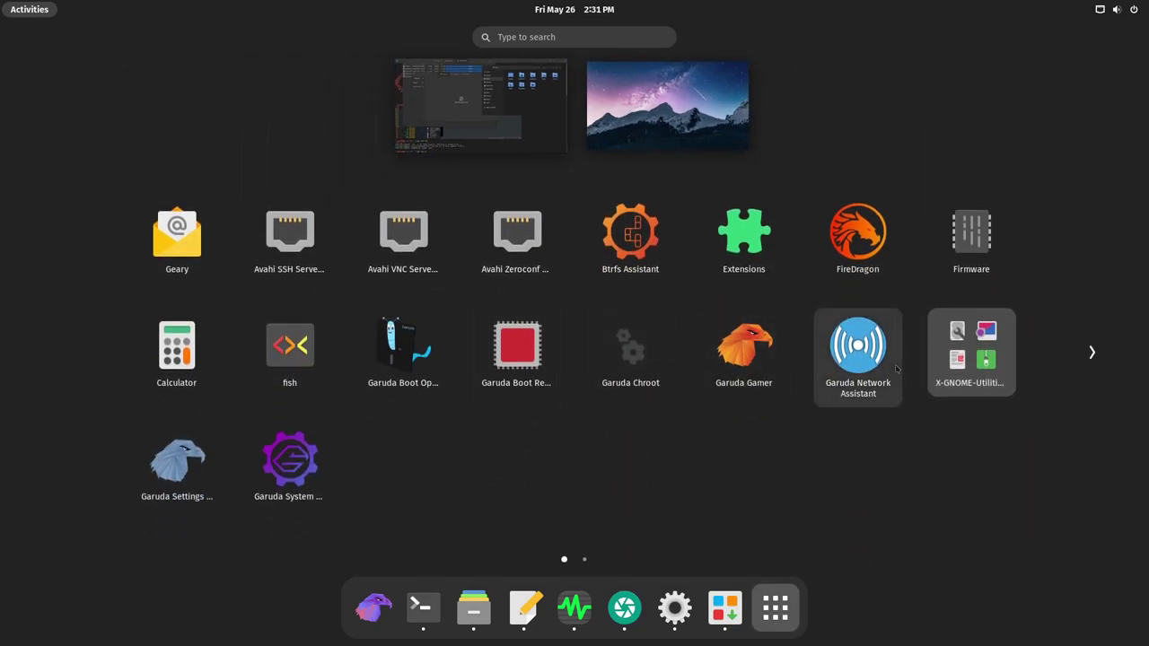
{"action": "left_click", "coordinate": [968, 359]}
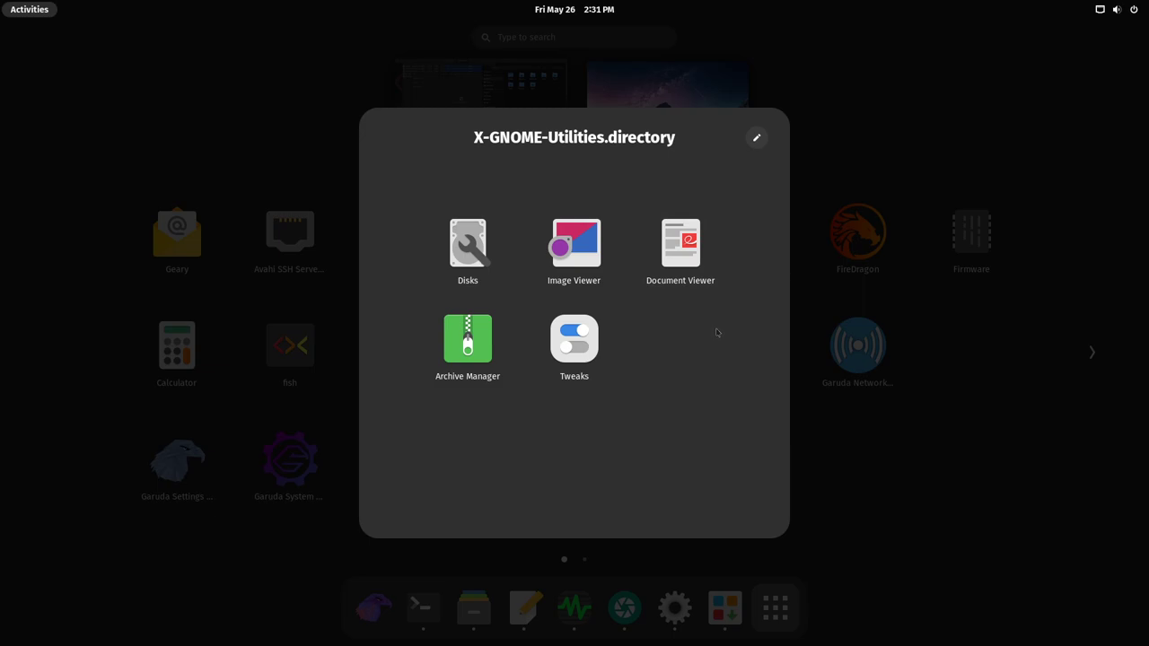
{"action": "left_click", "coordinate": [906, 443]}
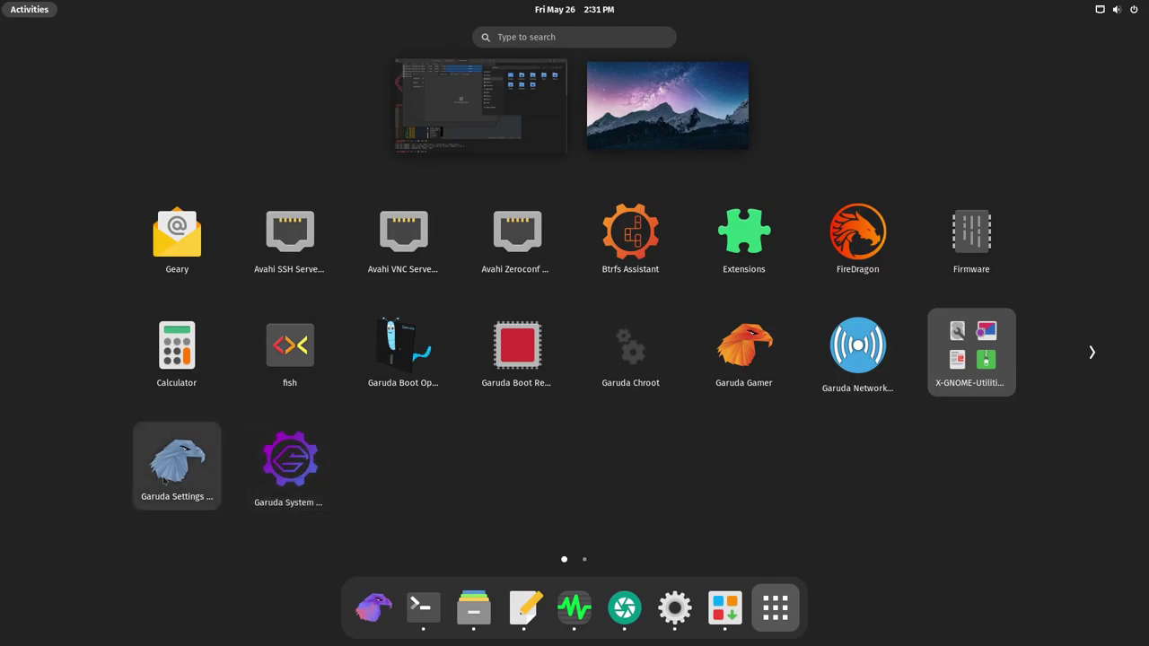
Step: Launch Garuda Settings Manager and enlarge its window to show all Hardware and System entries
{"action": "key", "text": "Escape"}
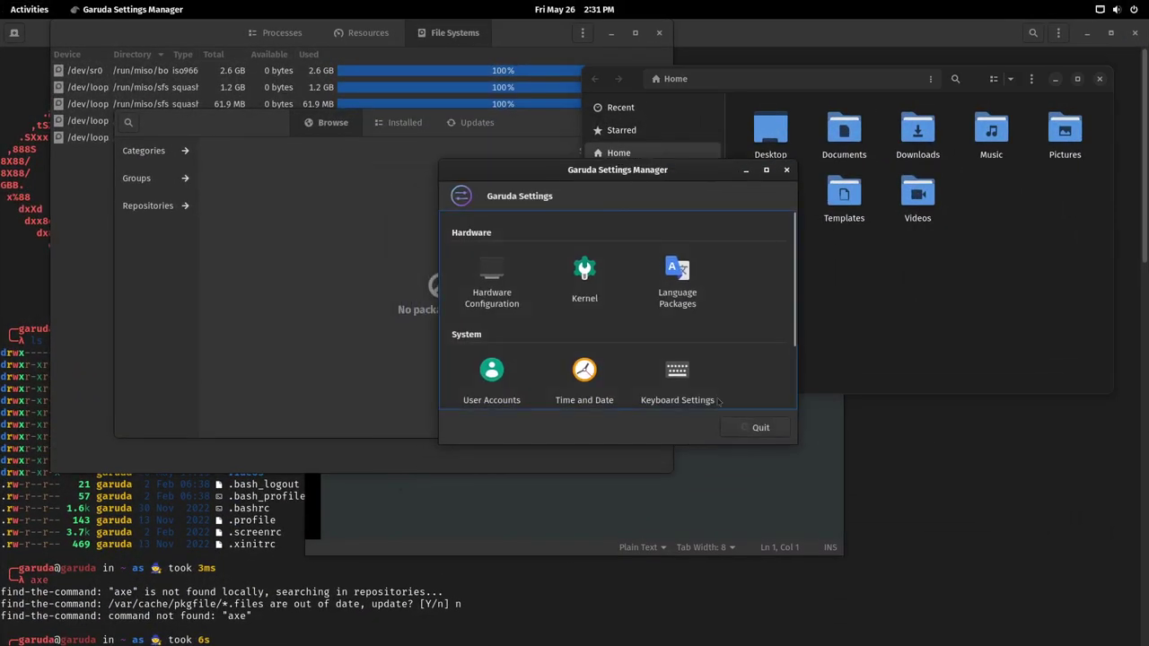
{"action": "left_click_drag", "start_coordinate": [795, 443], "coordinate": [869, 513]}
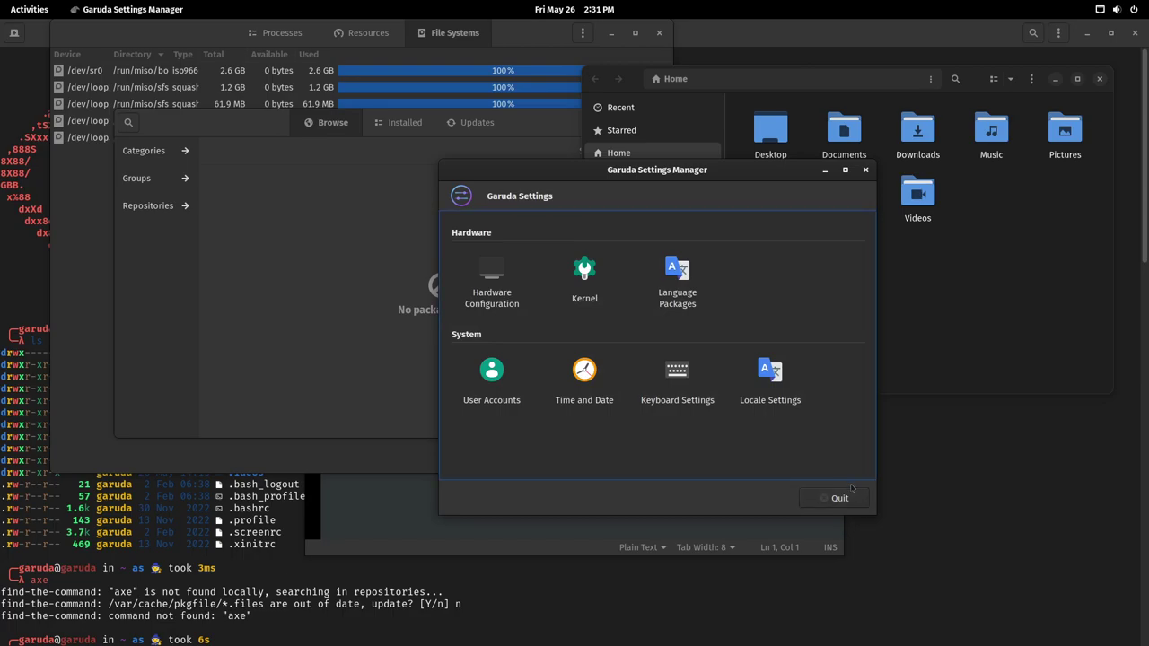
Step: Launch Garuda System Maintenance, review its automatic update and notification options, and accept them as set
{"action": "key", "text": "super"}
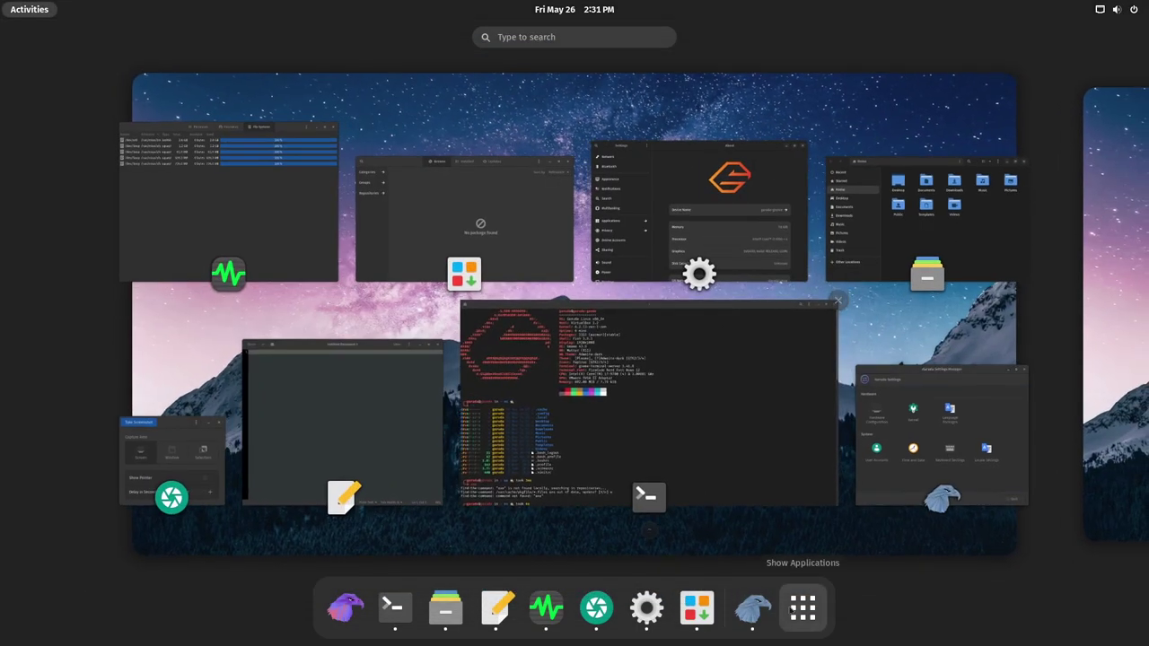
{"action": "left_click", "coordinate": [803, 609]}
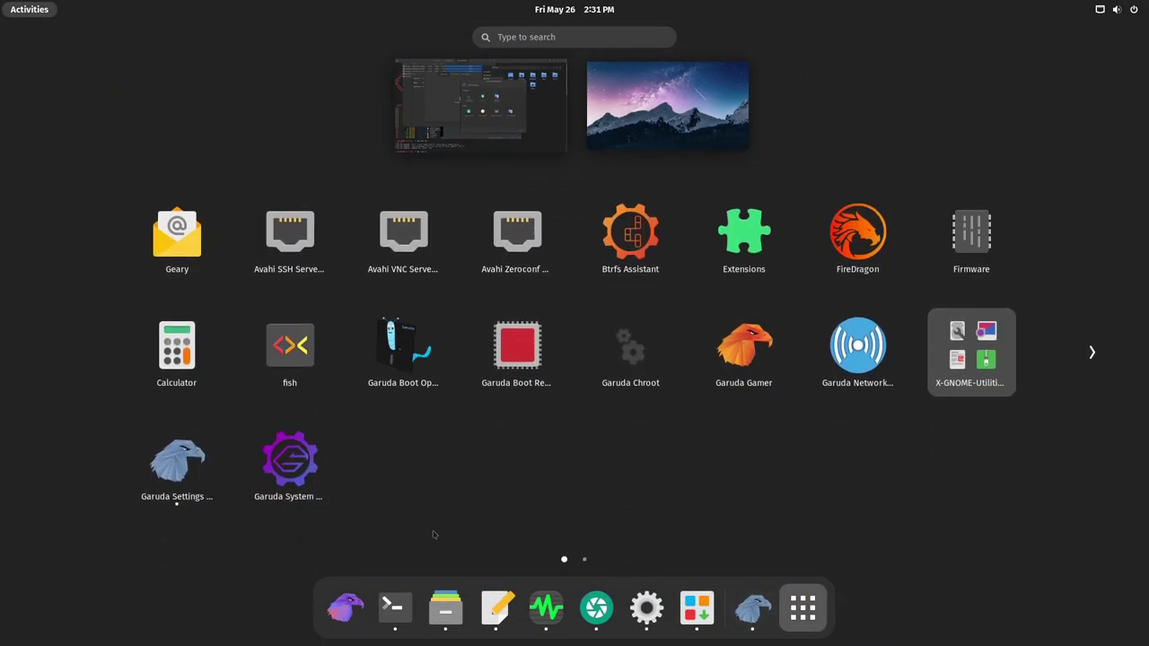
{"action": "left_click", "coordinate": [290, 463]}
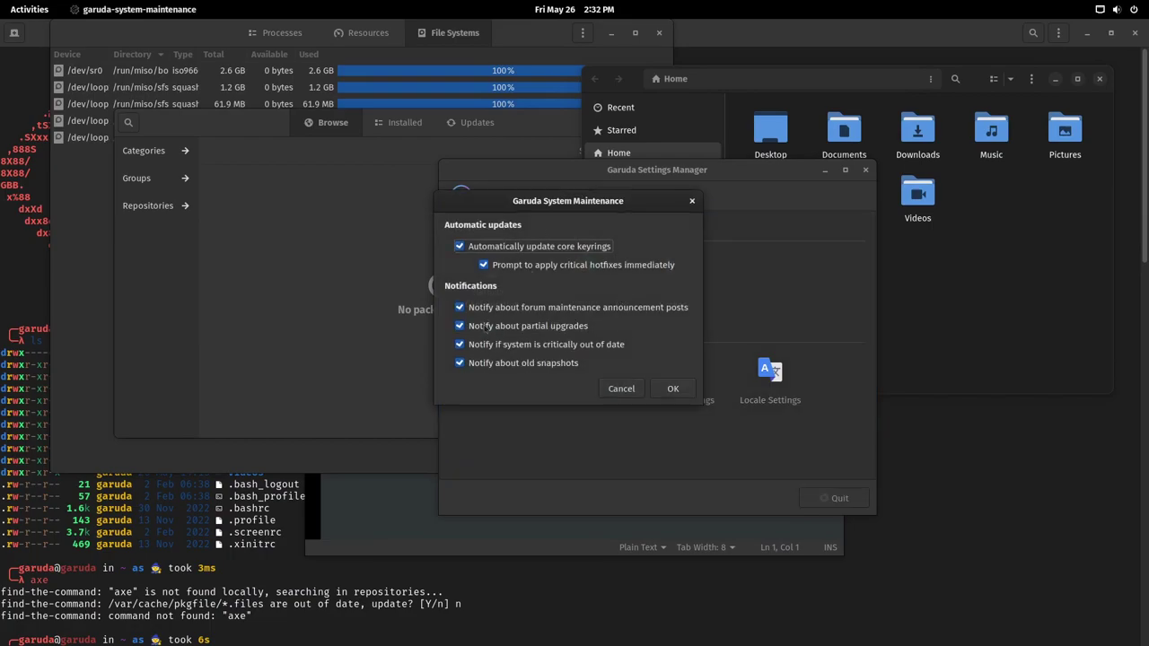
{"action": "left_click", "coordinate": [674, 388]}
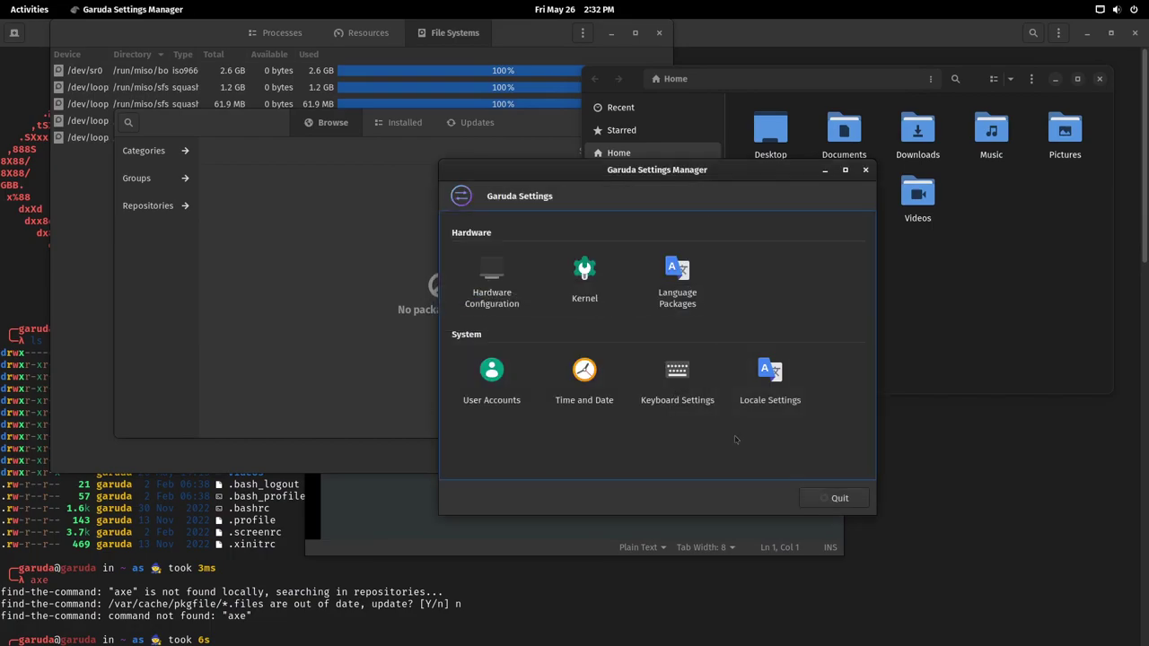
Step: Launch Gestures, inspect the options for adding a gesture without adding one, and close both Gestures and Garuda Settings Manager
{"action": "key", "text": "super"}
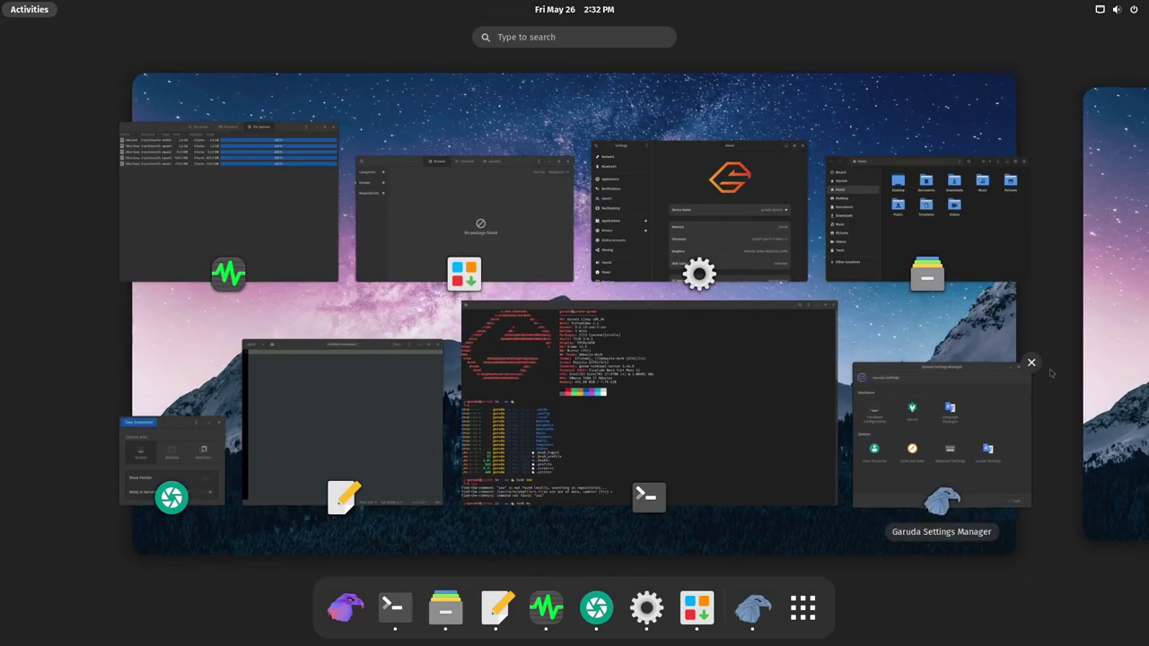
{"action": "left_click", "coordinate": [803, 609]}
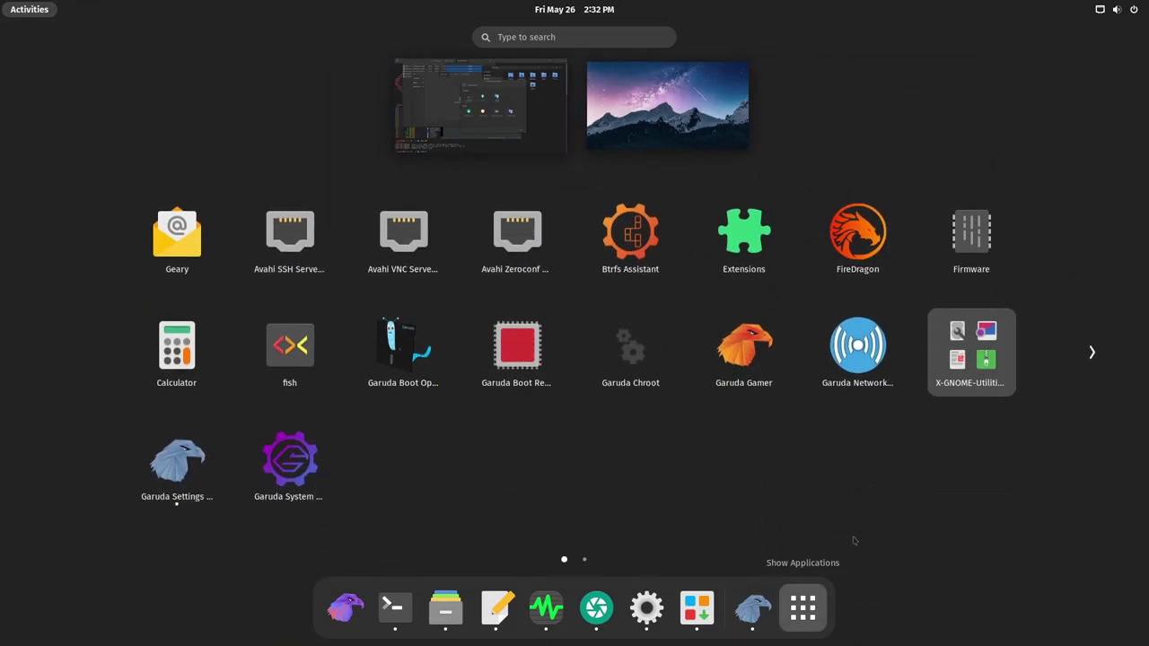
{"action": "left_click", "coordinate": [1093, 354]}
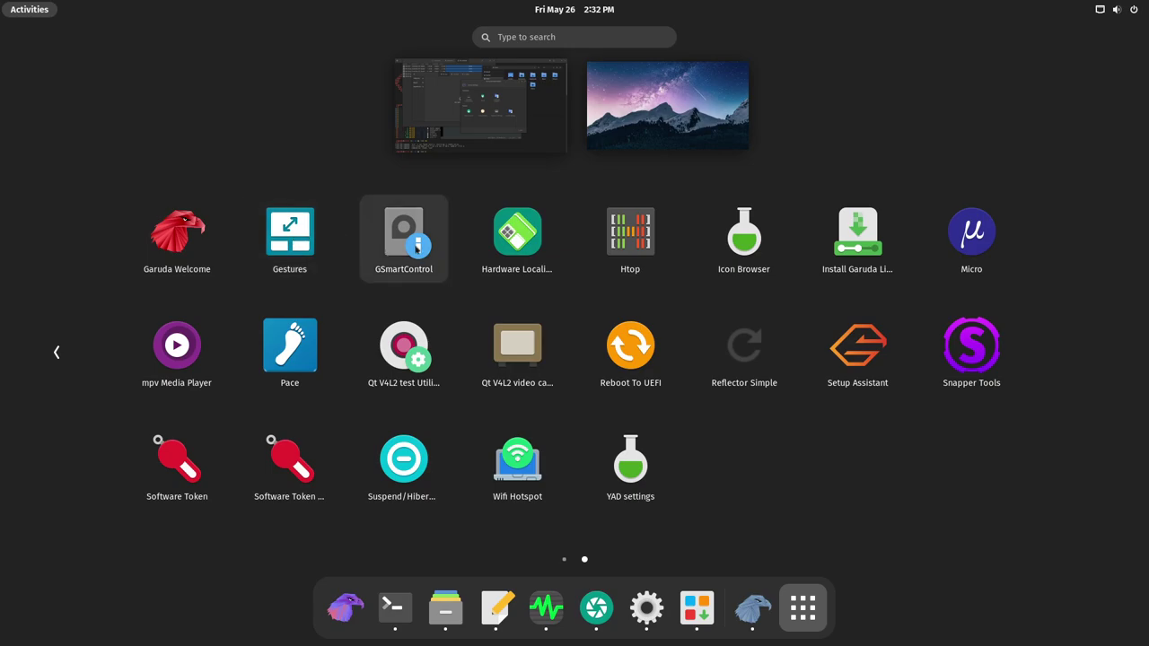
{"action": "left_click", "coordinate": [287, 242]}
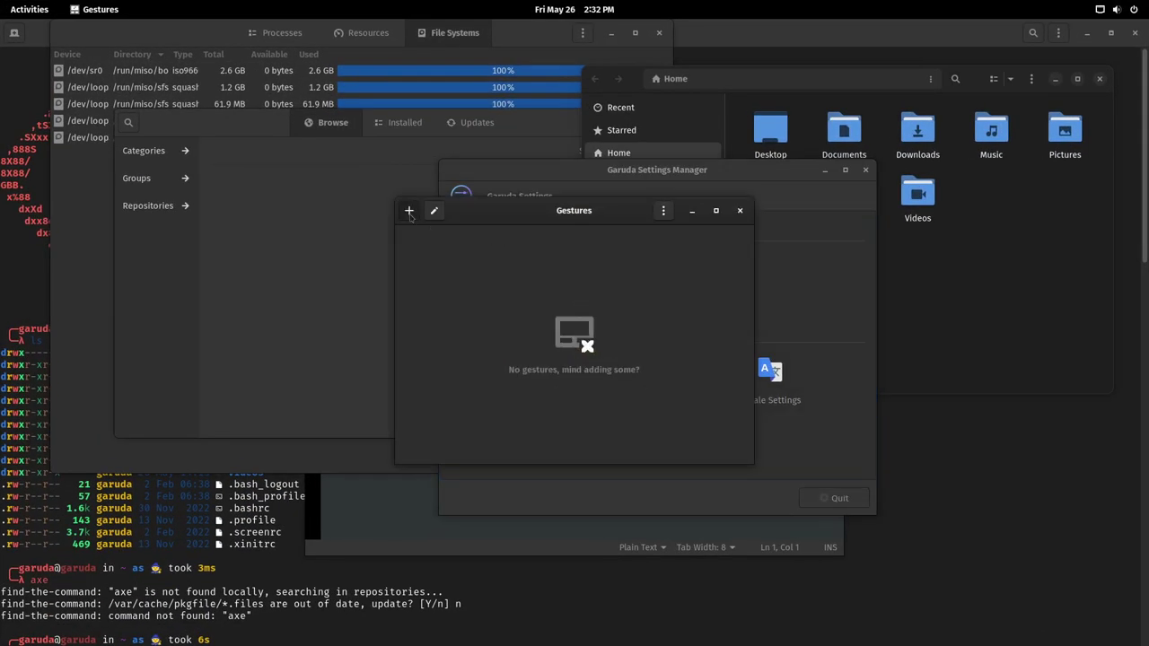
{"action": "left_click", "coordinate": [410, 210]}
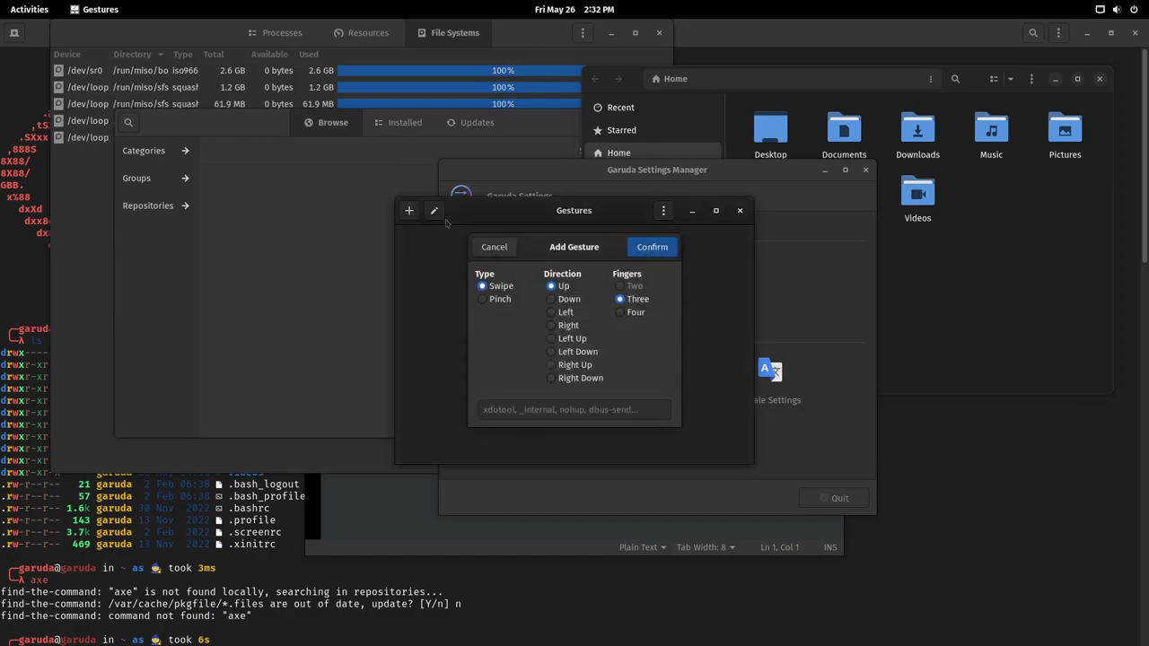
{"action": "left_click", "coordinate": [505, 249]}
{"action": "left_click", "coordinate": [740, 210]}
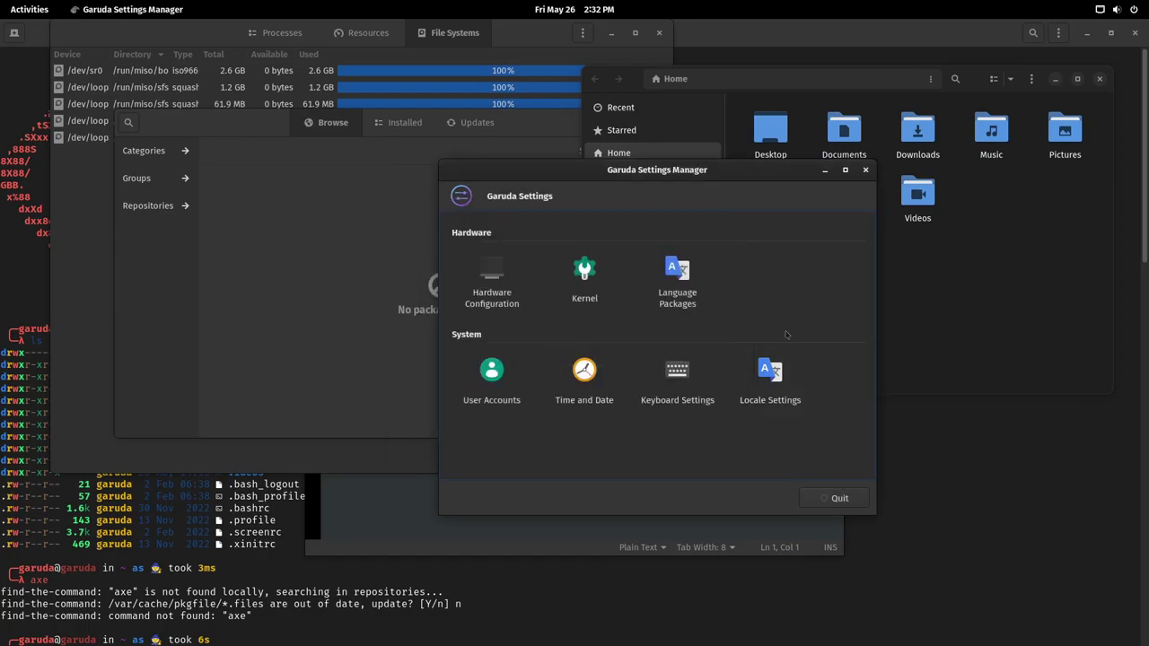
{"action": "left_click", "coordinate": [856, 500]}
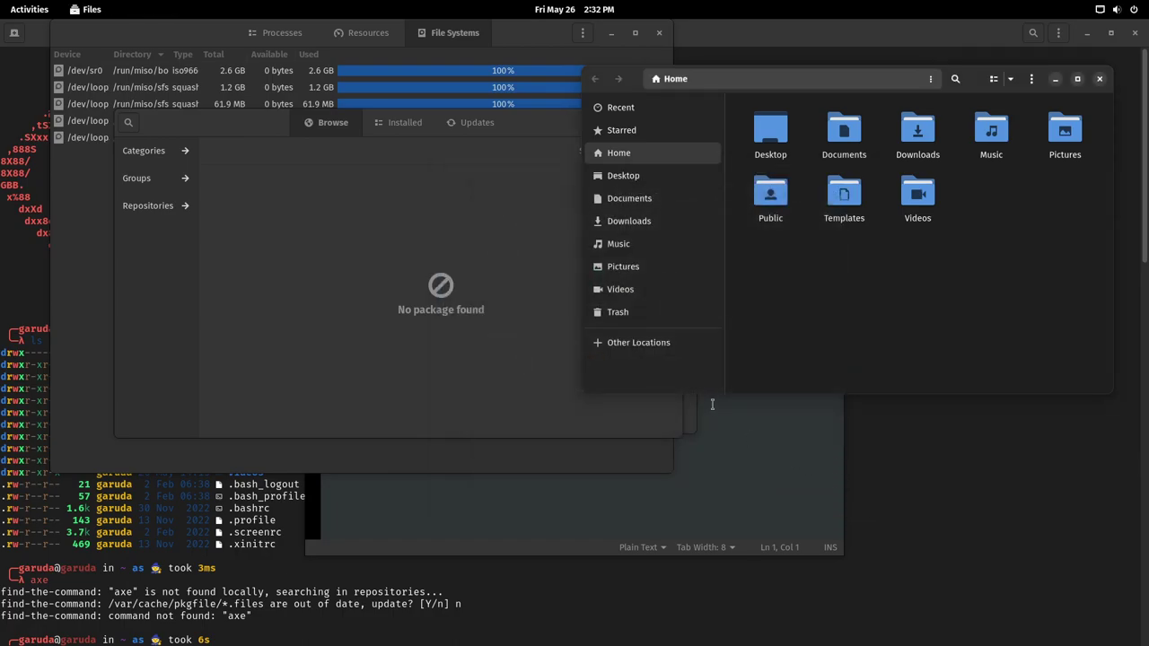
Step: Launch Pace from the full application list, review its repositories, options and mirrorlist, and close it
{"action": "key", "text": "super"}
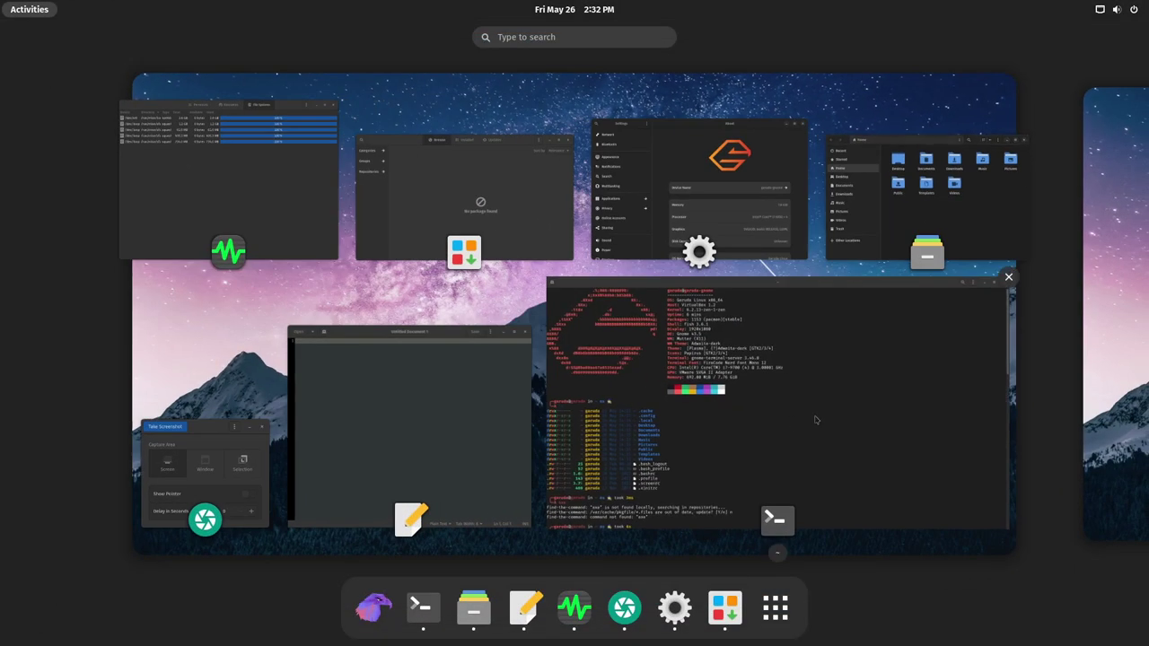
{"action": "left_click", "coordinate": [776, 609]}
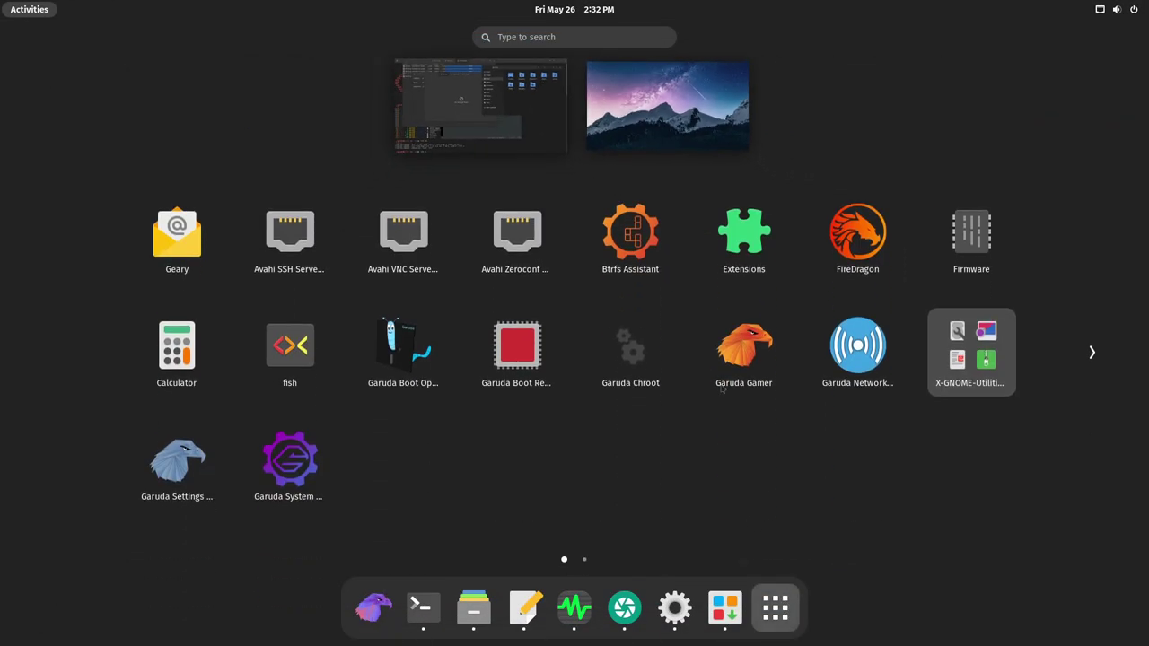
{"action": "left_click", "coordinate": [1090, 351]}
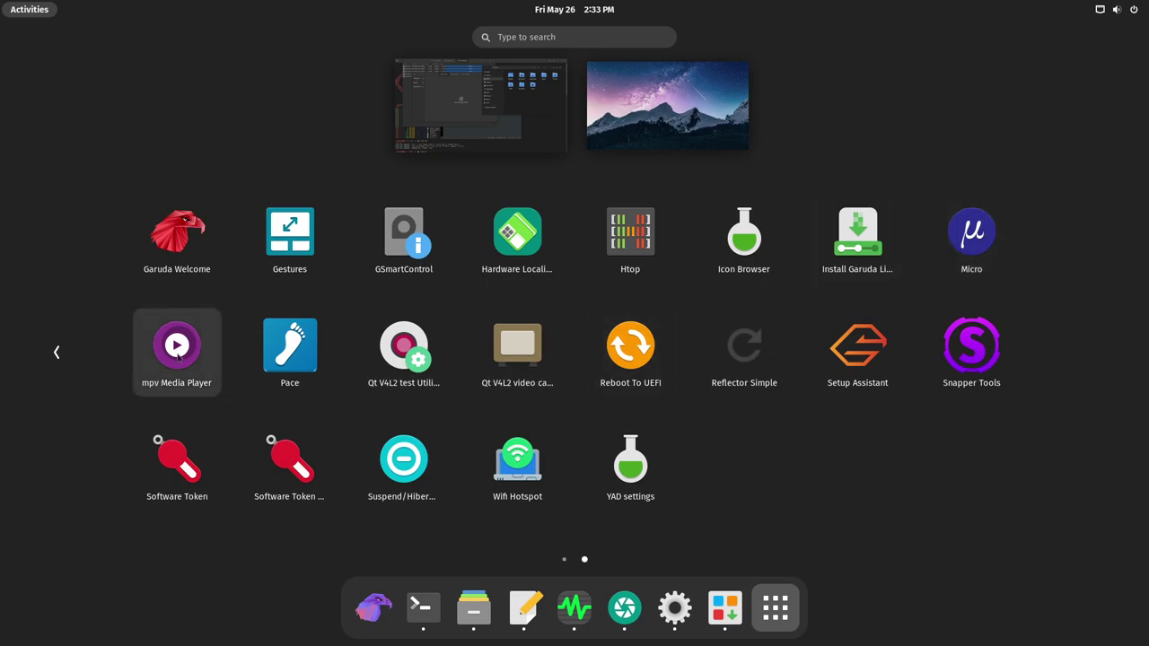
{"action": "left_click", "coordinate": [302, 346]}
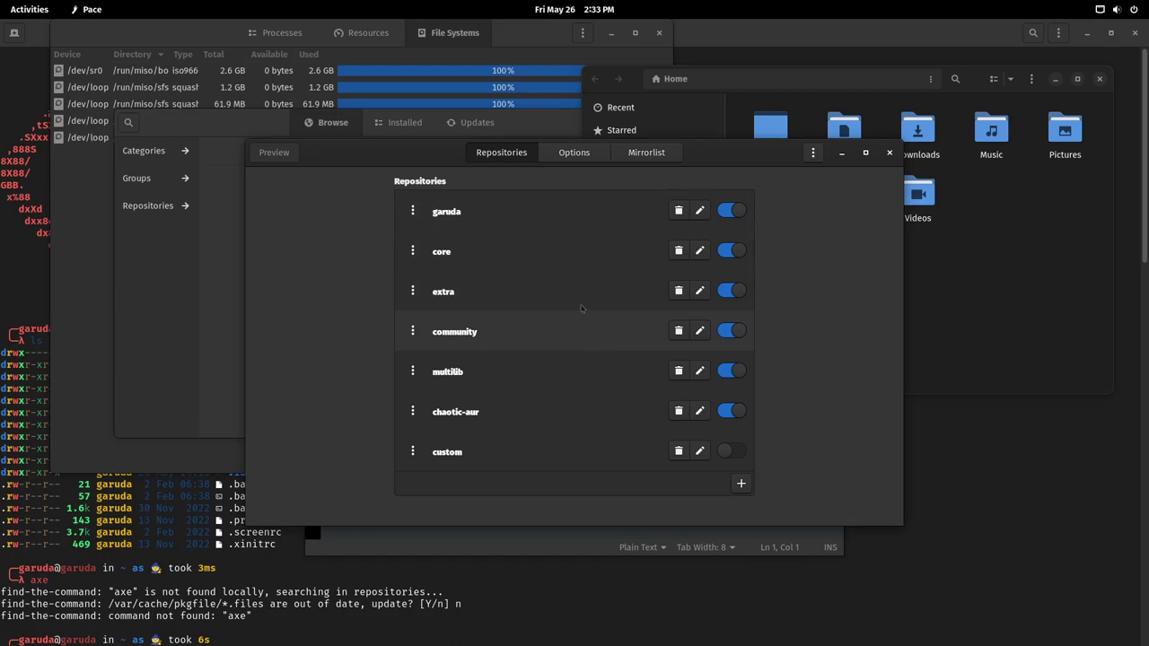
{"action": "left_click", "coordinate": [596, 160]}
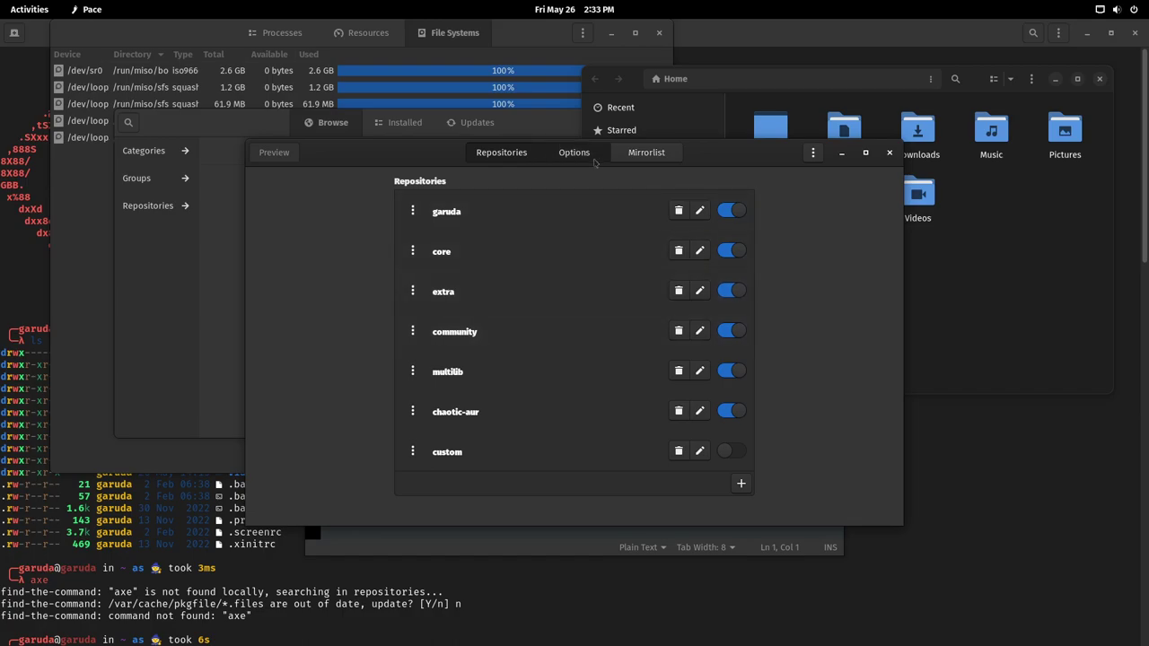
{"action": "left_click", "coordinate": [638, 152]}
{"action": "left_click", "coordinate": [501, 152]}
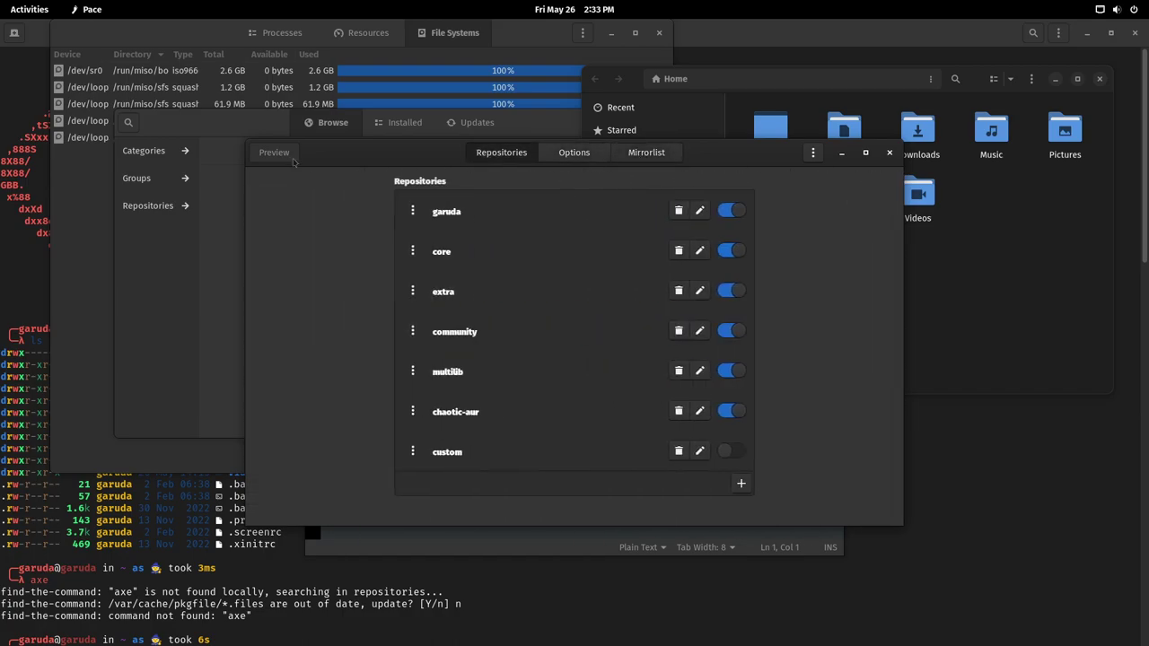
{"action": "left_click", "coordinate": [889, 154]}
Step: Reopen the full application list at its second page of applications
{"action": "key", "text": "super"}
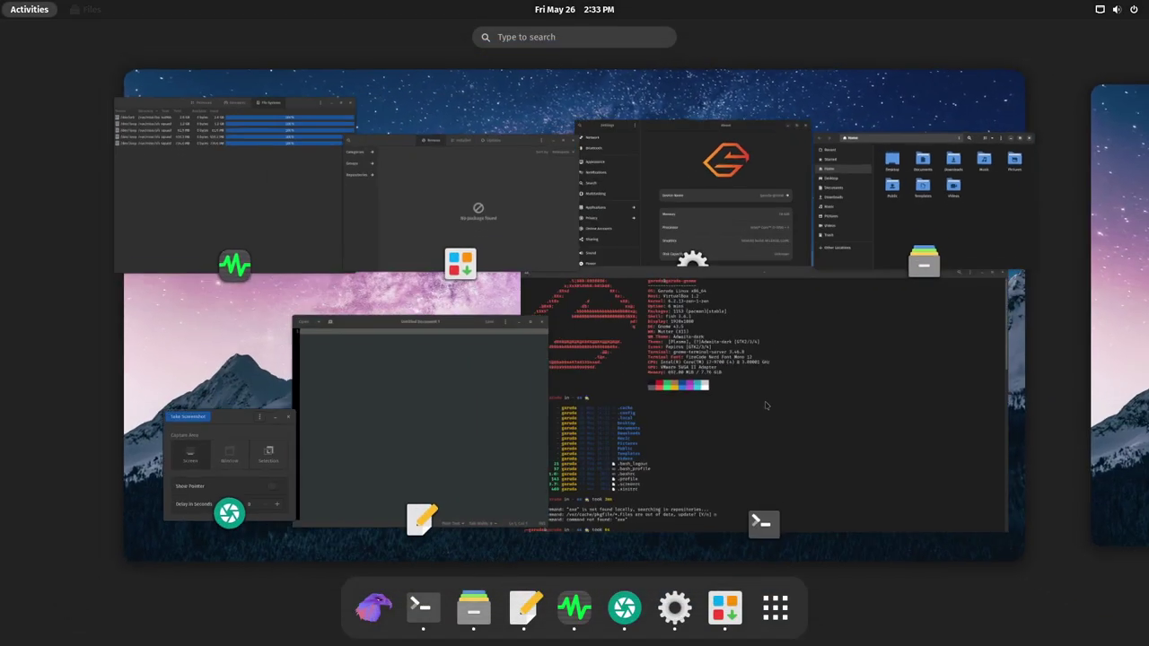
{"action": "left_click", "coordinate": [774, 615]}
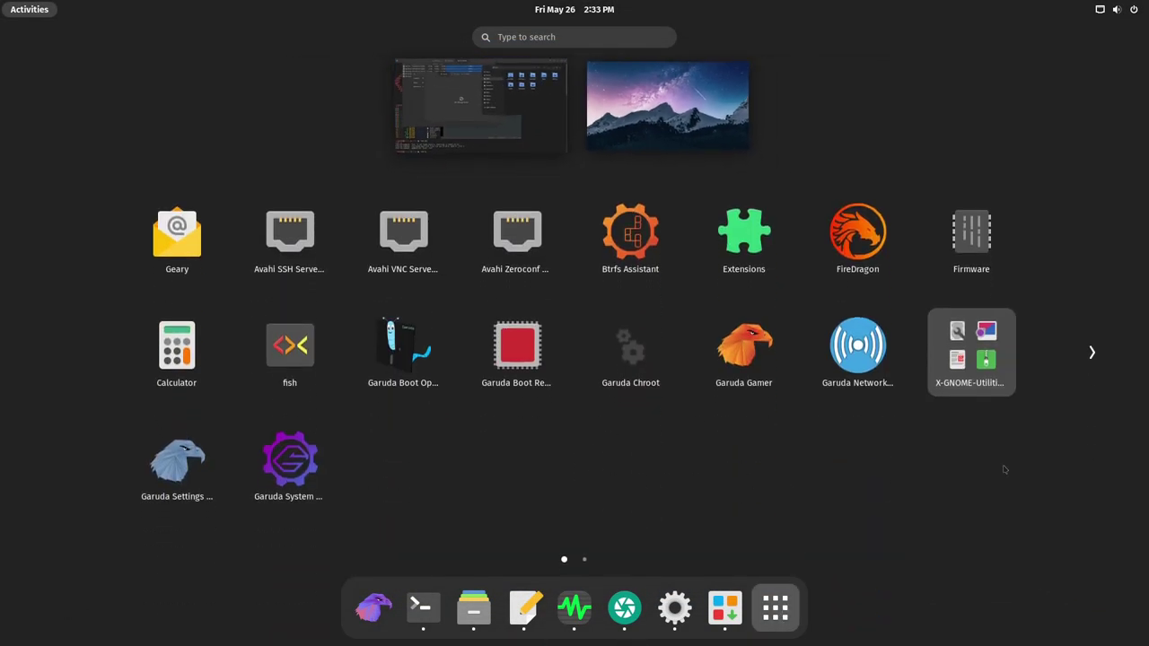
{"action": "left_click", "coordinate": [1094, 353]}
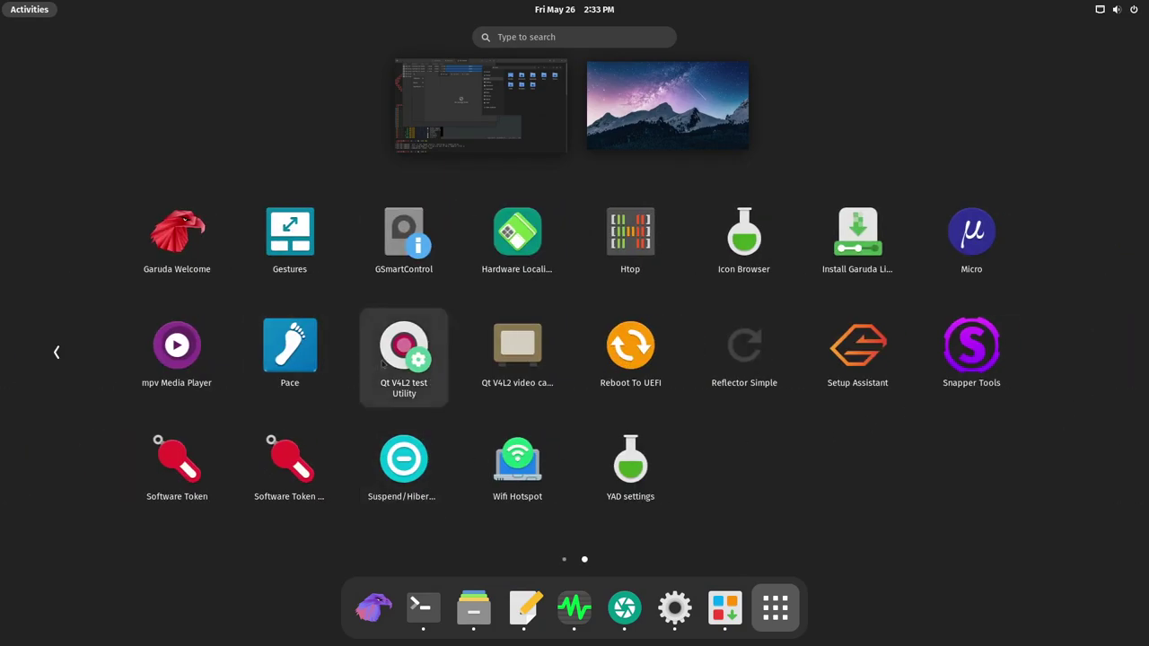